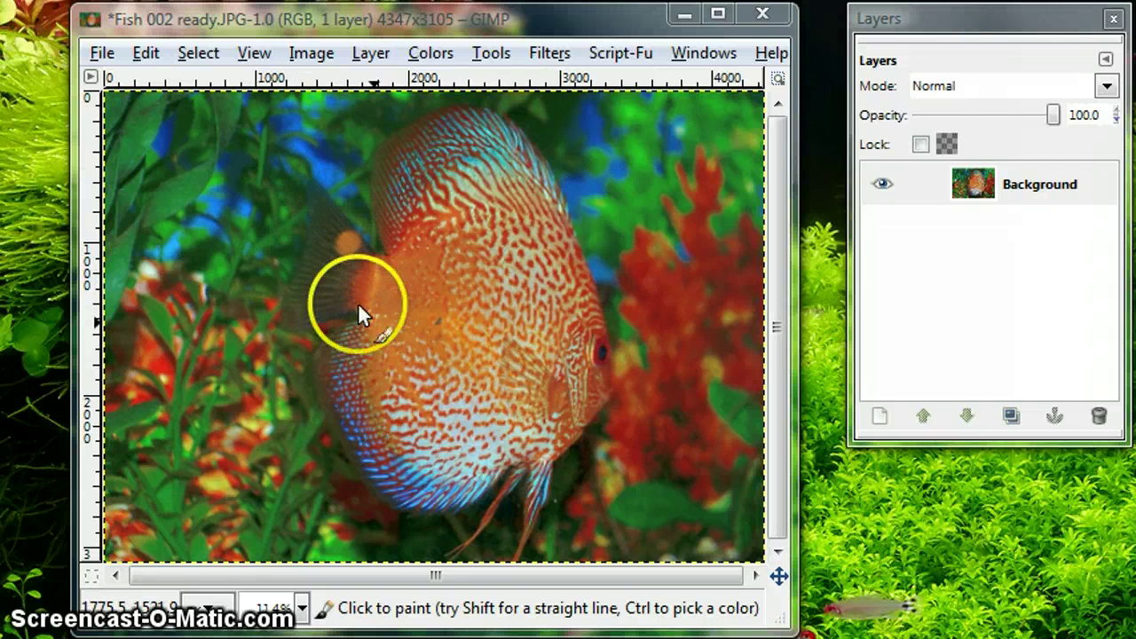
Show the Background layer's Value histogram (mean 125.1, median 122.0) at the canvas's upper left
{"action": "left_click", "coordinate": [266, 59]}
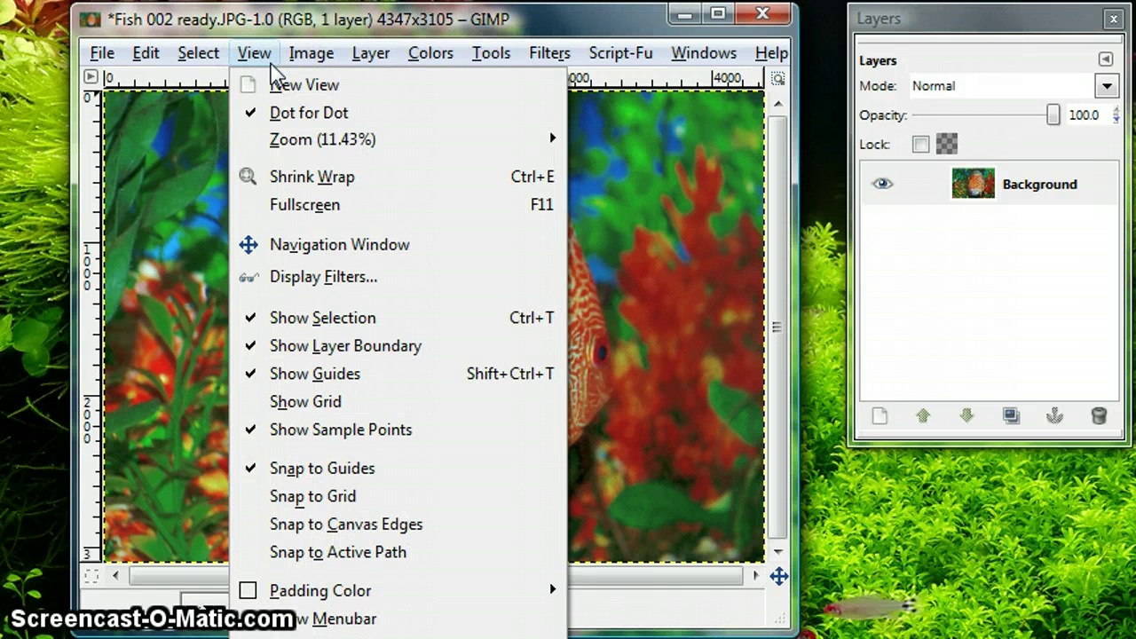
{"action": "left_click", "coordinate": [468, 128]}
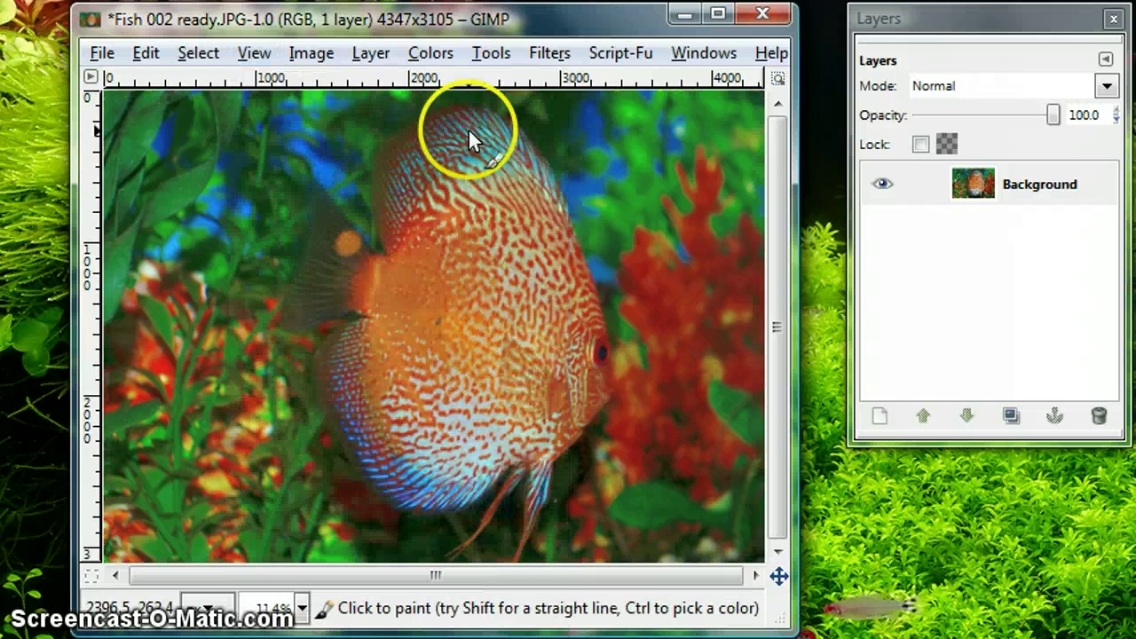
{"action": "left_click", "coordinate": [426, 60]}
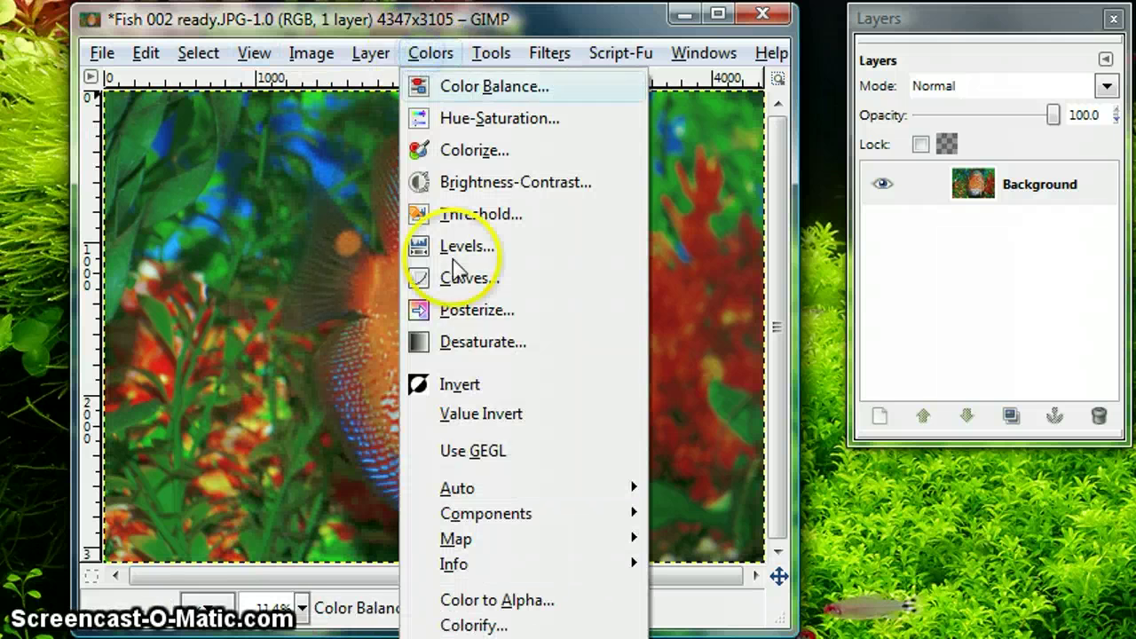
{"action": "mouse_move", "coordinate": [542, 568]}
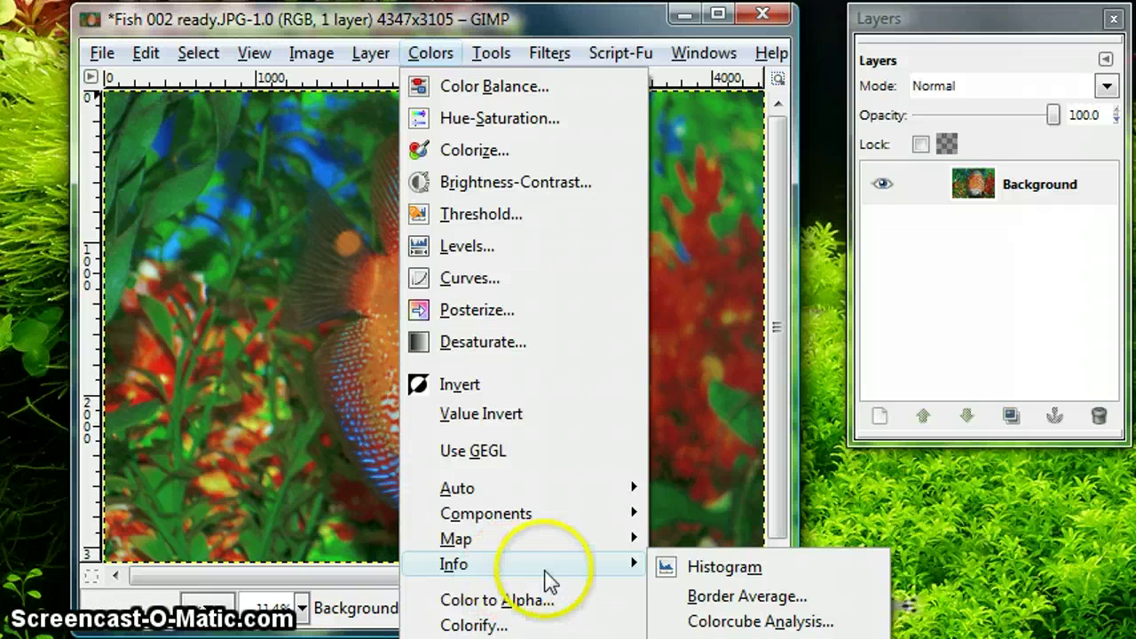
{"action": "left_click", "coordinate": [667, 568]}
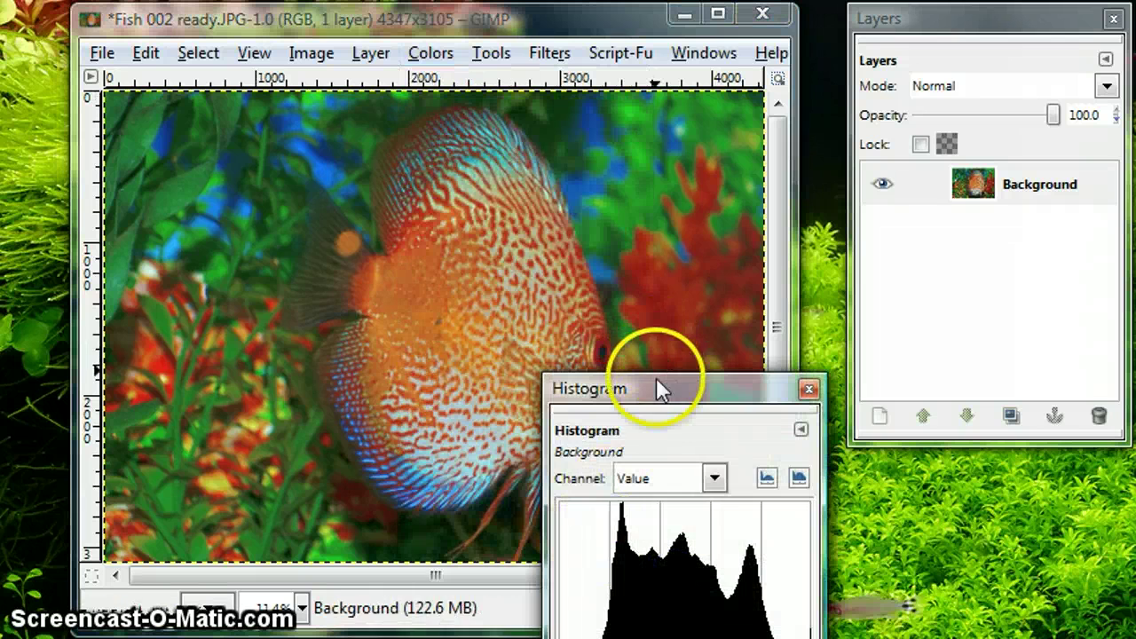
{"action": "left_click", "coordinate": [658, 389]}
{"action": "left_click_drag", "start_coordinate": [657, 389], "coordinate": [279, 101]}
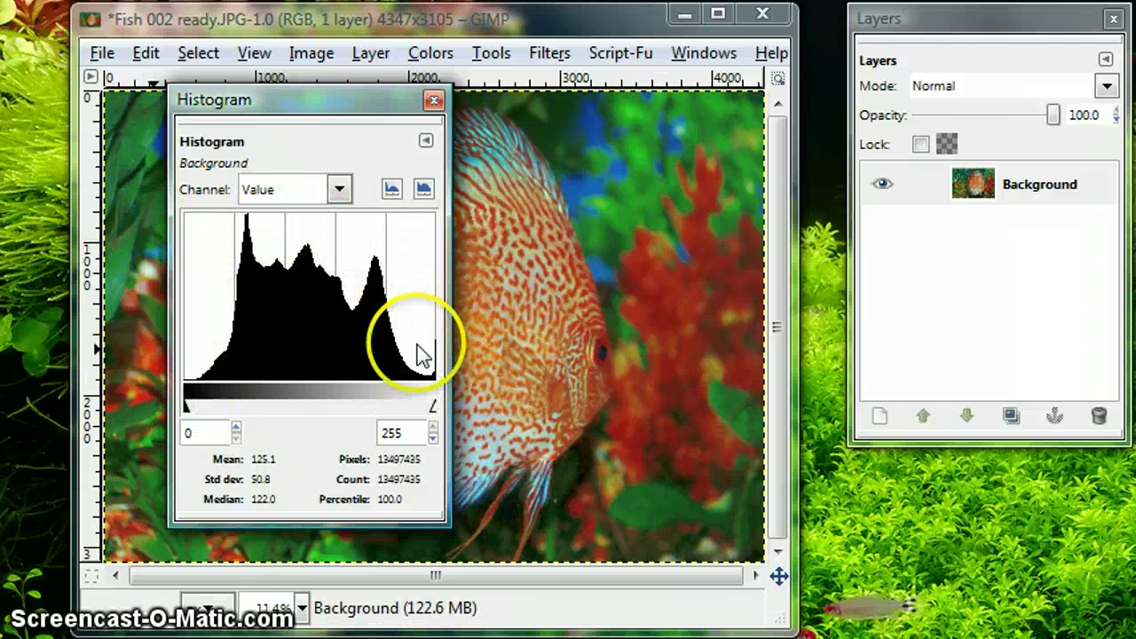
Close the histogram, shift the Layers dock slightly left and select the Background layer
{"action": "left_click", "coordinate": [434, 102]}
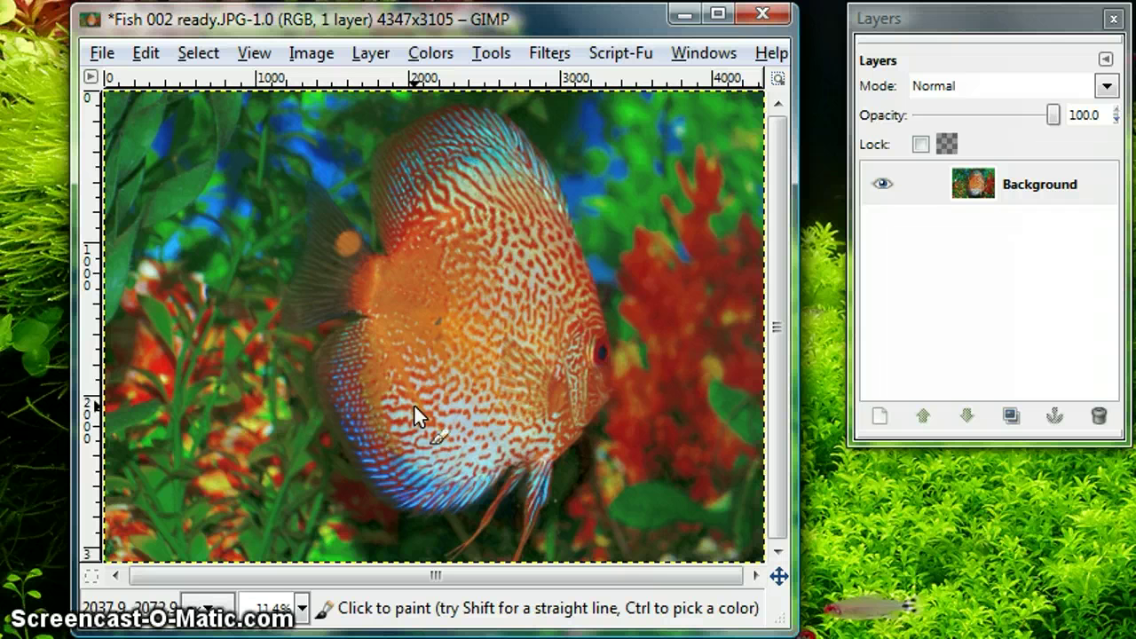
{"action": "left_click", "coordinate": [869, 395]}
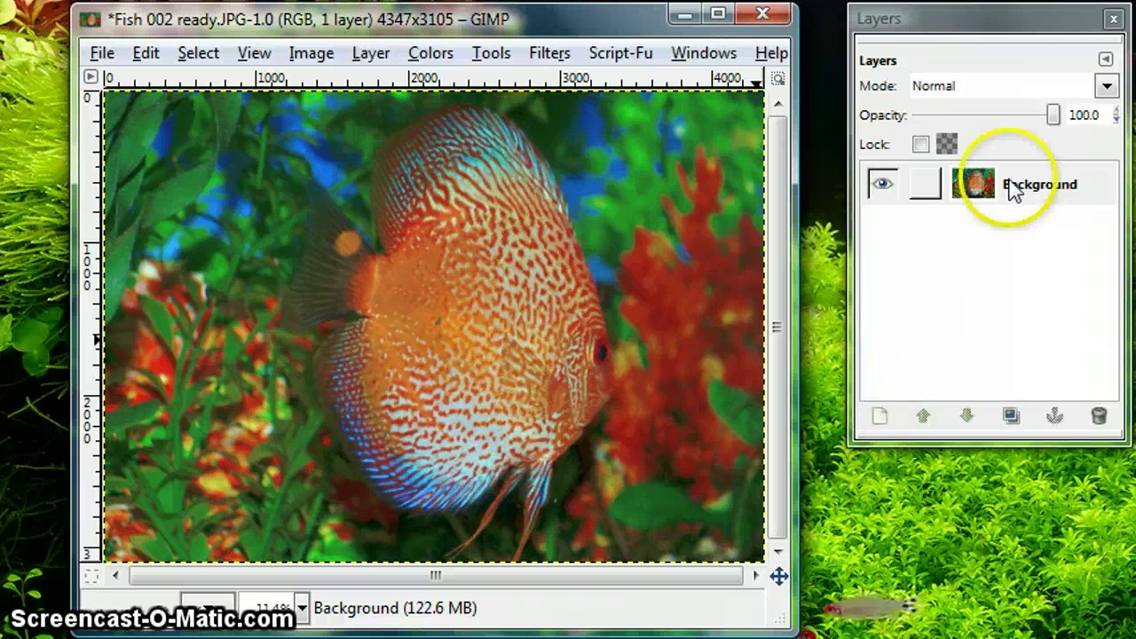
{"action": "left_click_drag", "start_coordinate": [1010, 27], "coordinate": [976, 36]}
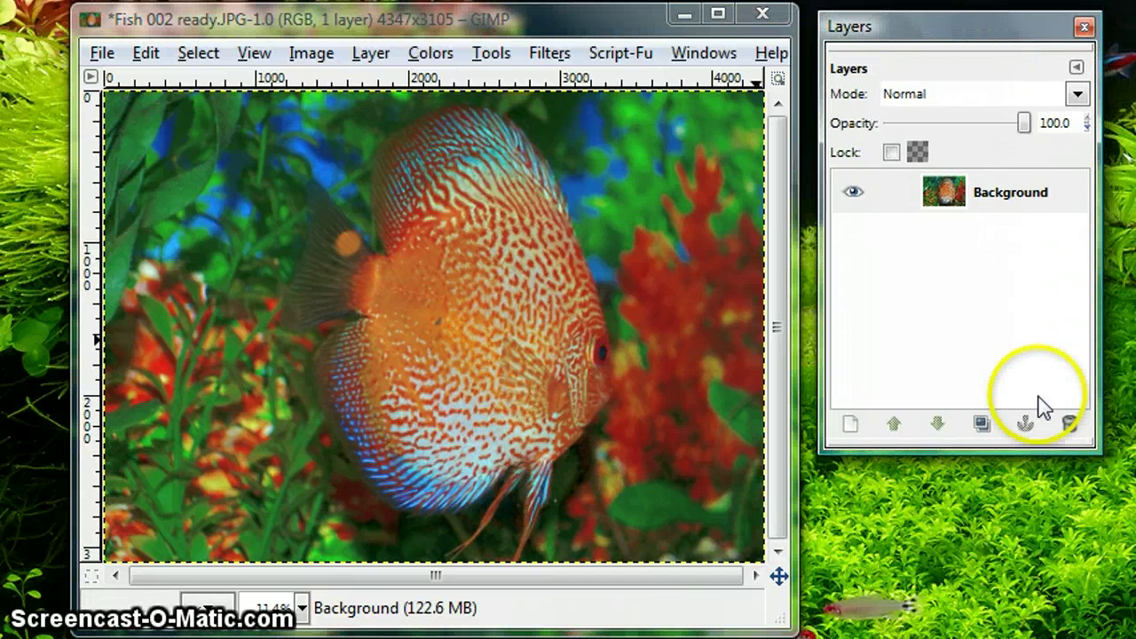
{"action": "left_click", "coordinate": [951, 299]}
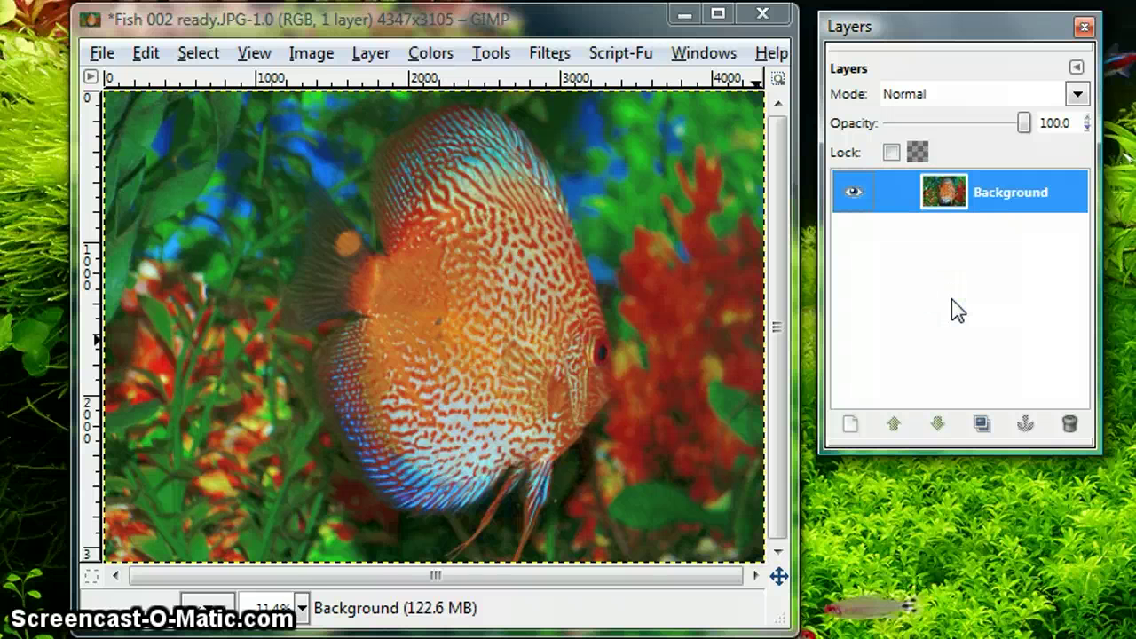
{"action": "left_click", "coordinate": [951, 322]}
{"action": "left_click", "coordinate": [955, 298]}
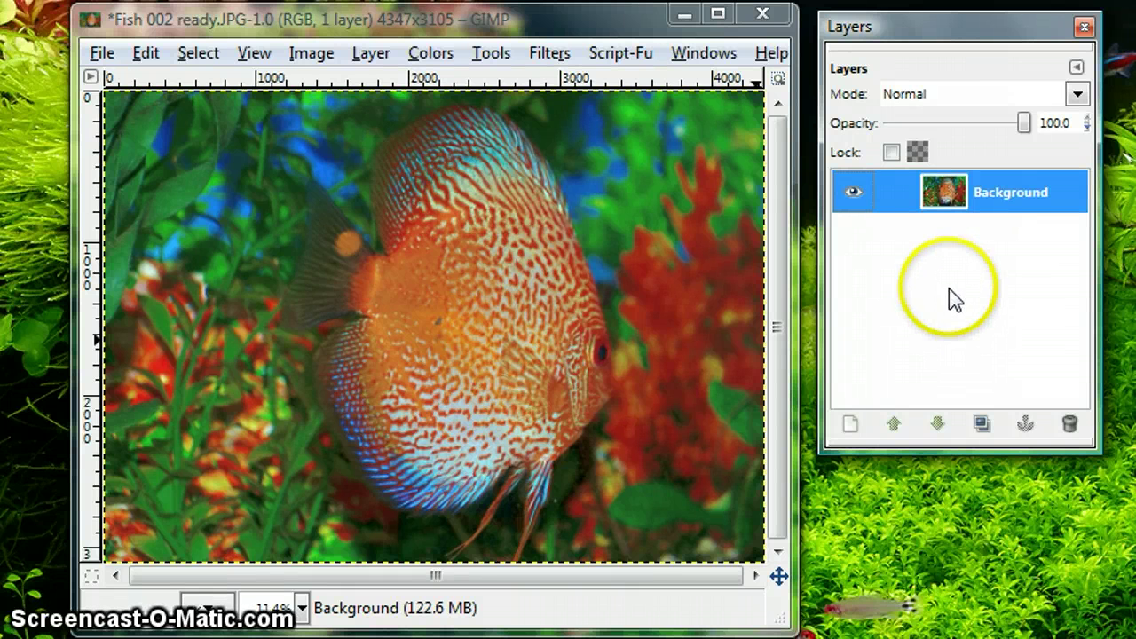
{"action": "left_click", "coordinate": [289, 26]}
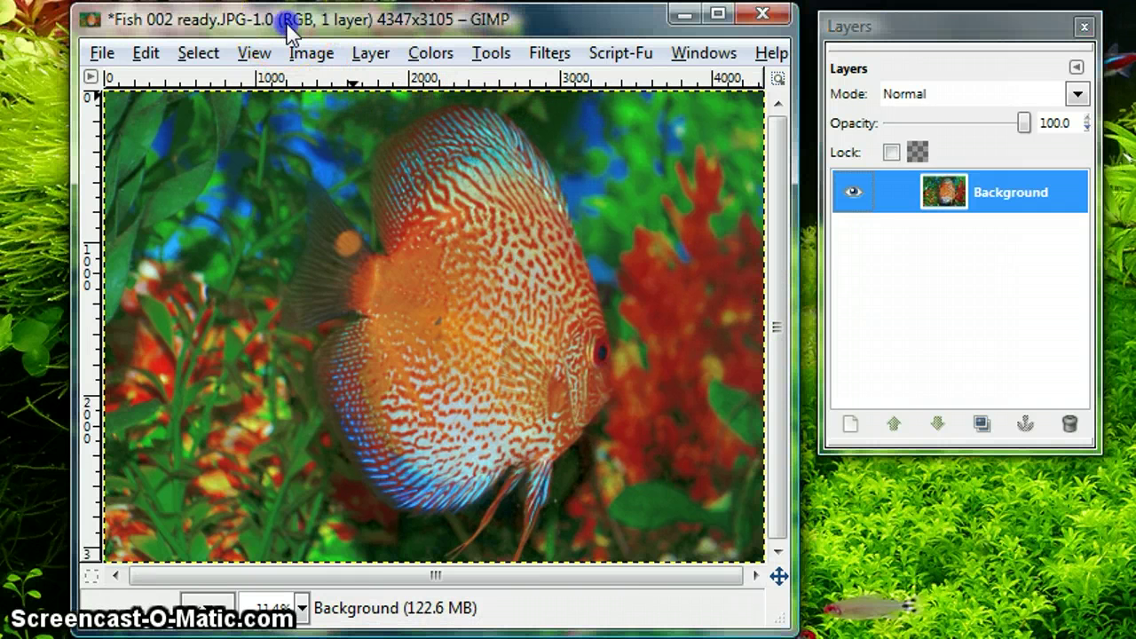
Save the photo as 'Fish 002 tutorial.xcf', cancelling the JPEG export on the way
{"action": "left_click", "coordinate": [102, 52]}
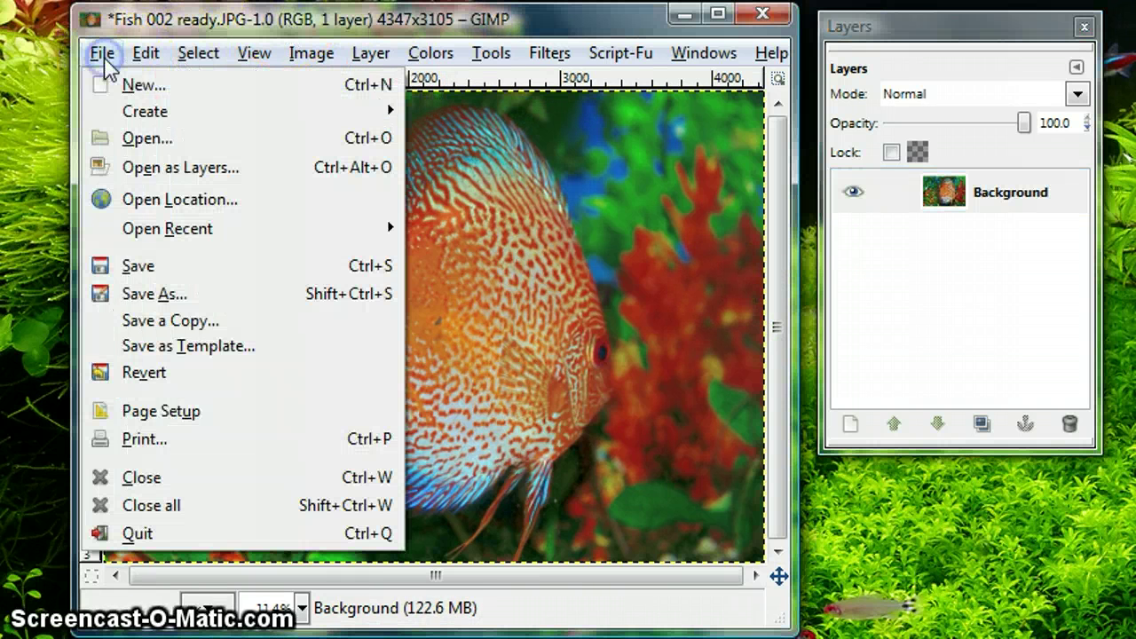
{"action": "left_click", "coordinate": [160, 294]}
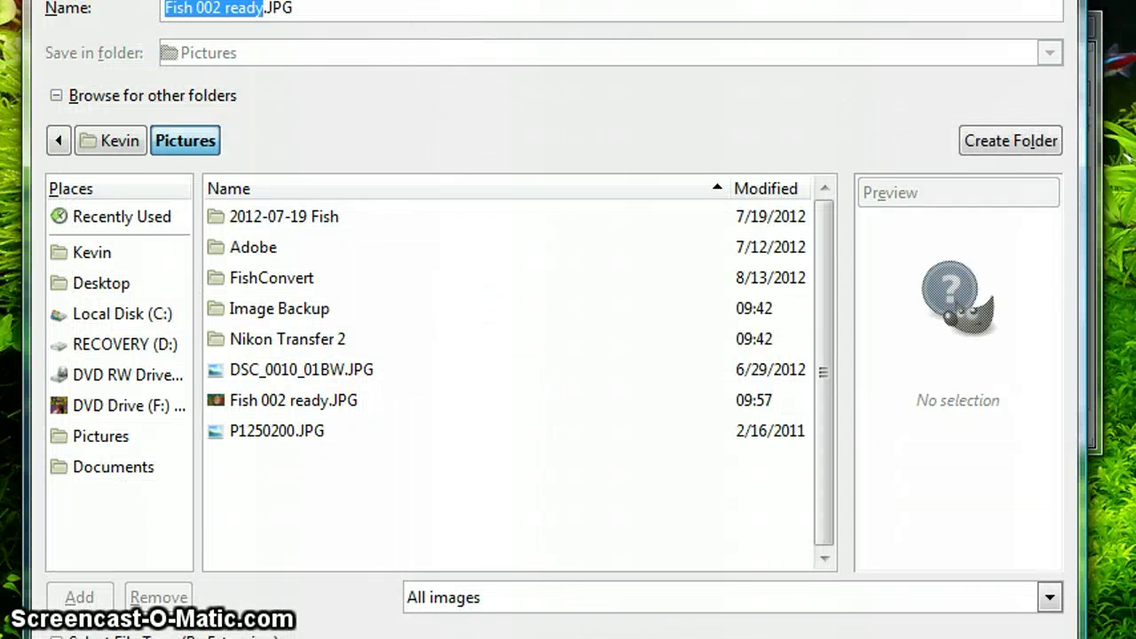
{"action": "left_click_drag", "start_coordinate": [464, 0], "coordinate": [462, 56]}
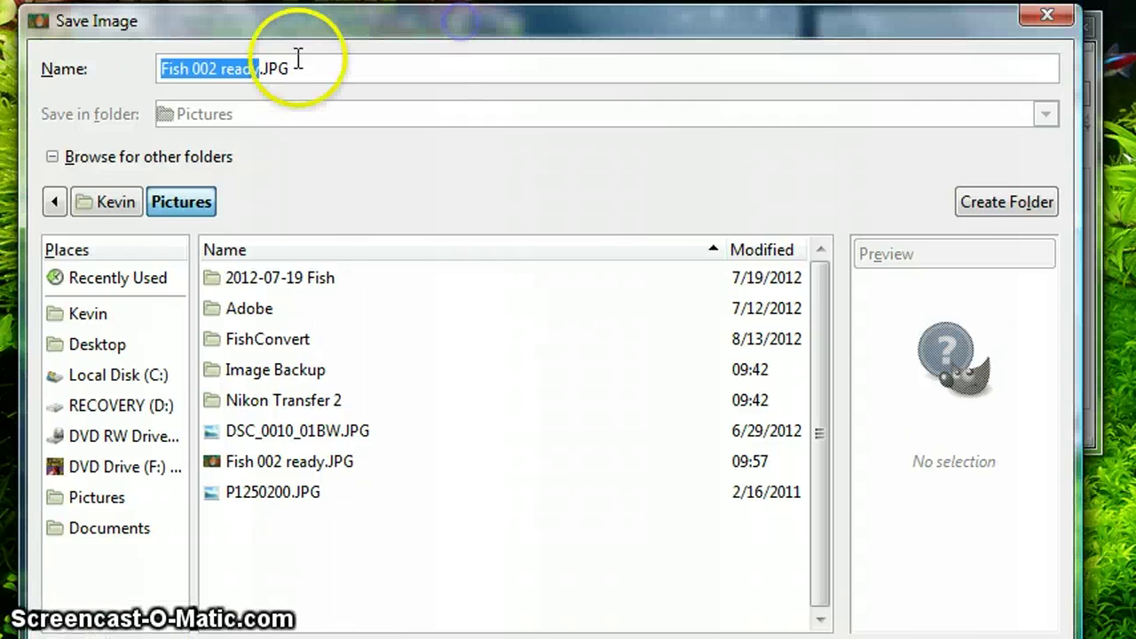
{"action": "left_click", "coordinate": [255, 71]}
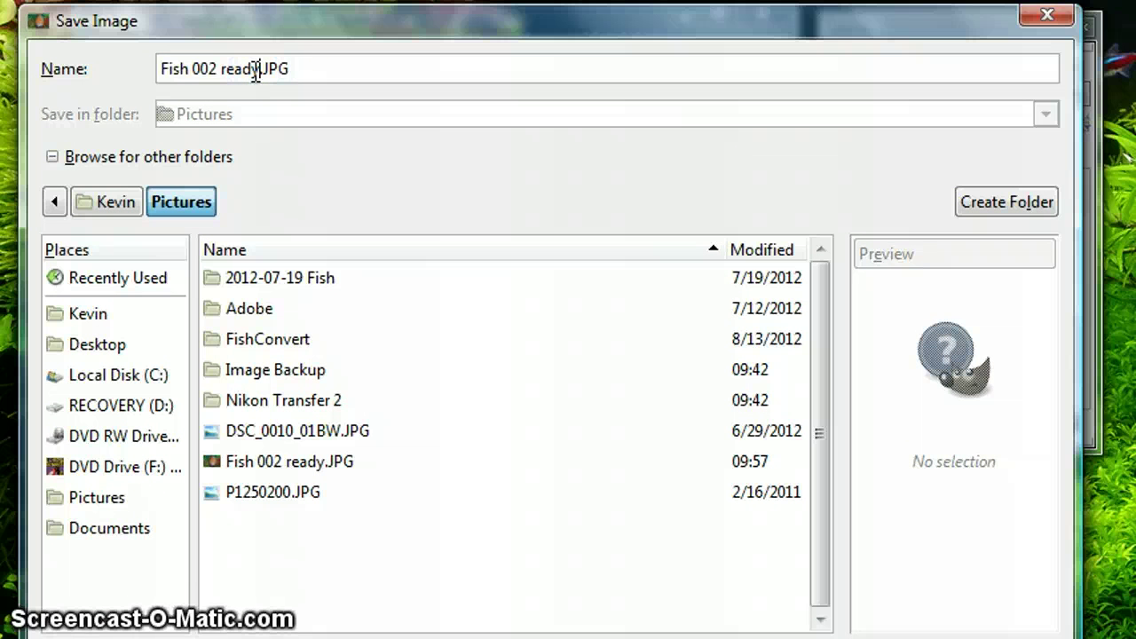
{"action": "key", "text": "BackSpace"}
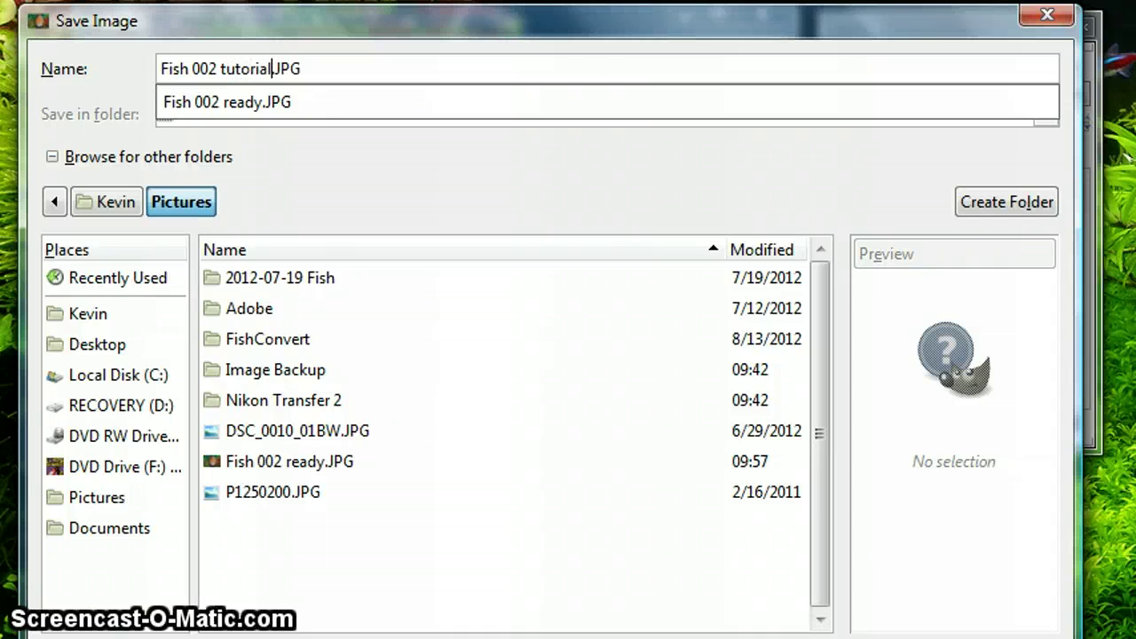
{"action": "key", "text": "Return"}
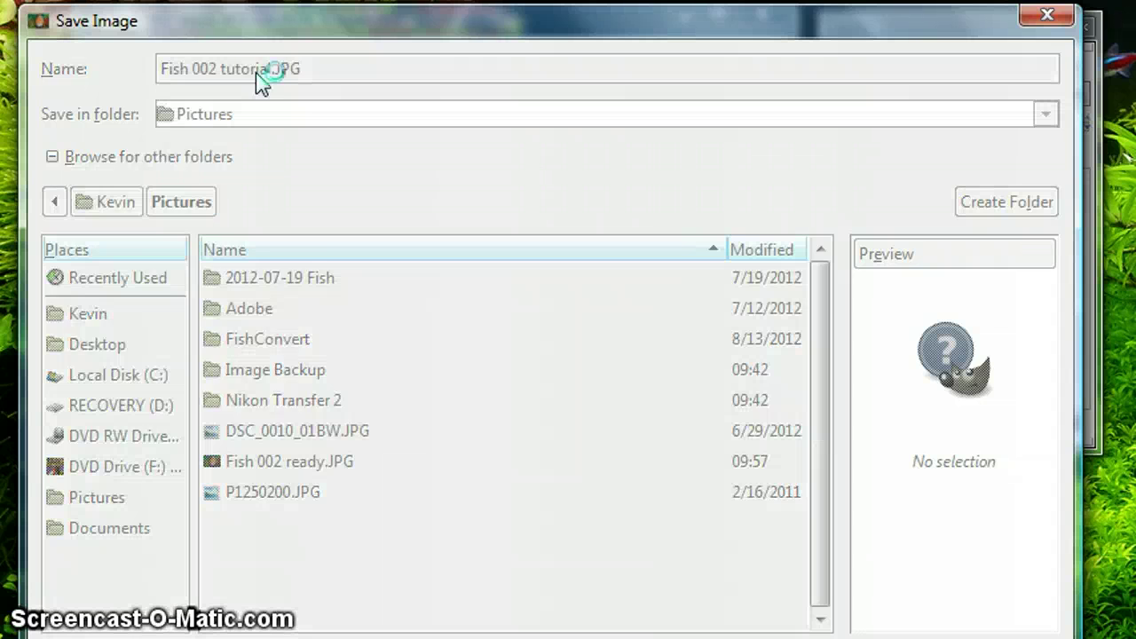
{"action": "left_click_drag", "start_coordinate": [188, 99], "coordinate": [460, 85]}
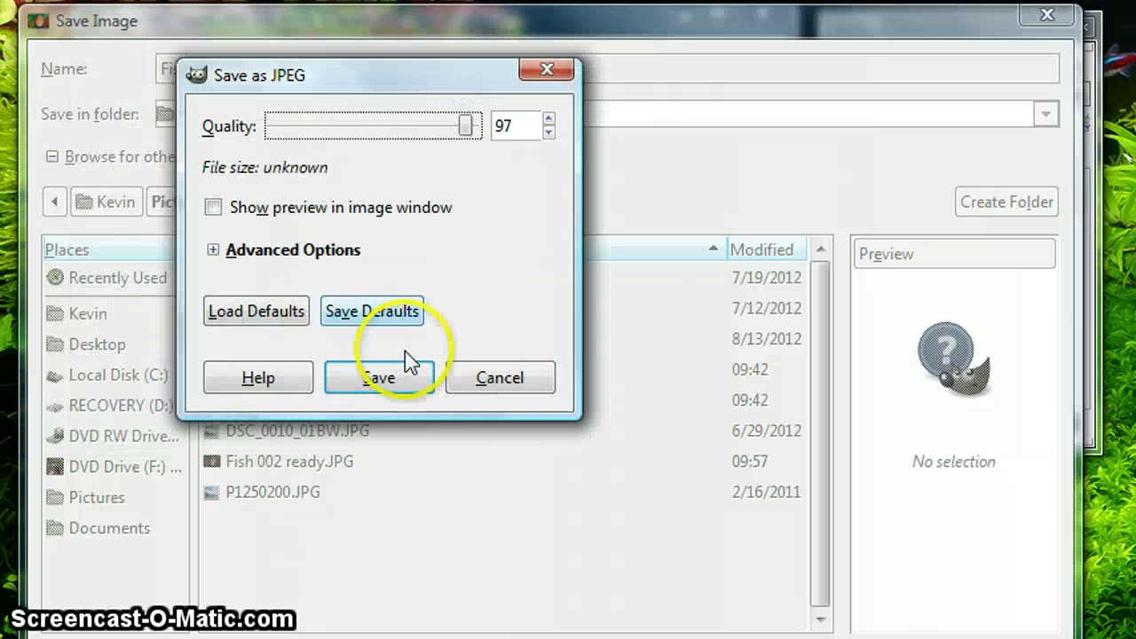
{"action": "left_click", "coordinate": [513, 377]}
{"action": "left_click", "coordinate": [325, 68]}
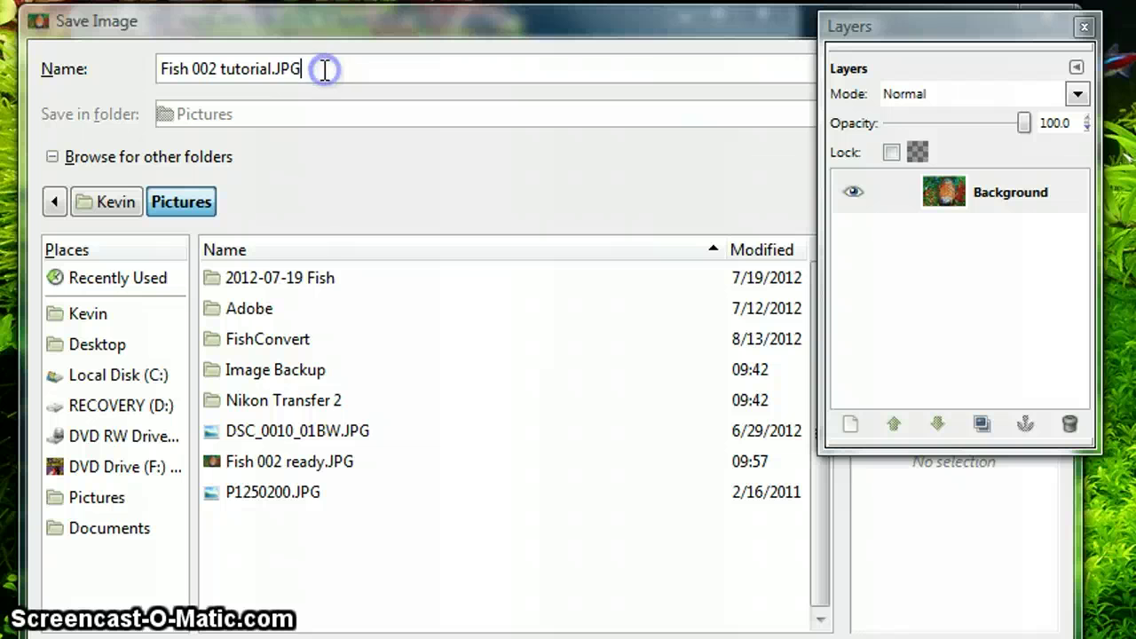
{"action": "key", "text": "BackSpace"}
{"action": "key", "text": "BackSpace"}
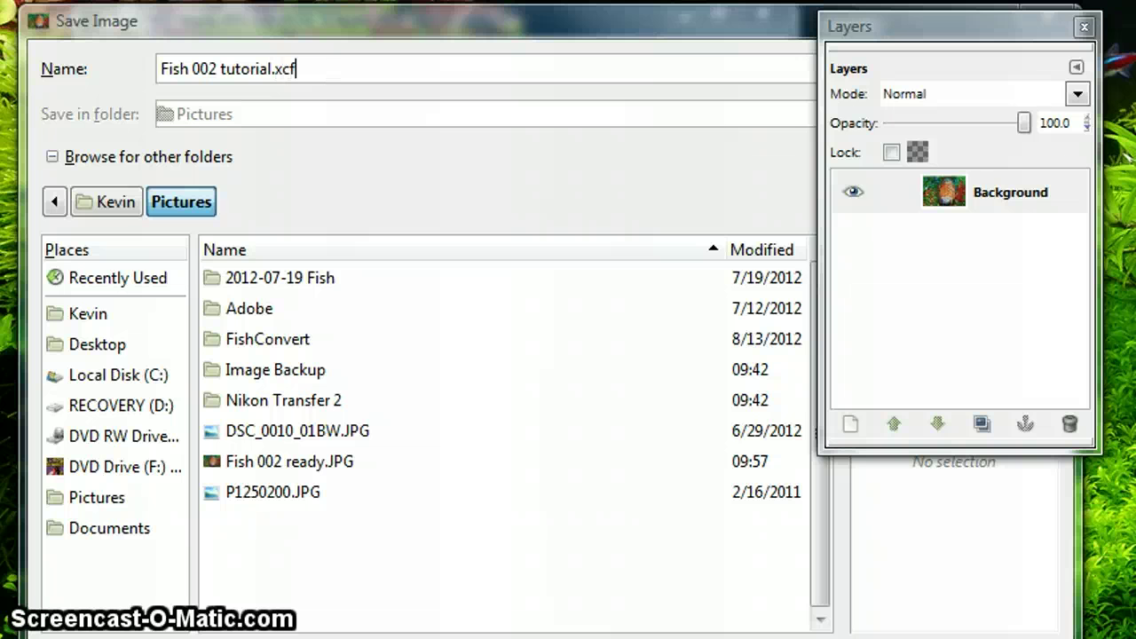
{"action": "key", "text": "Return"}
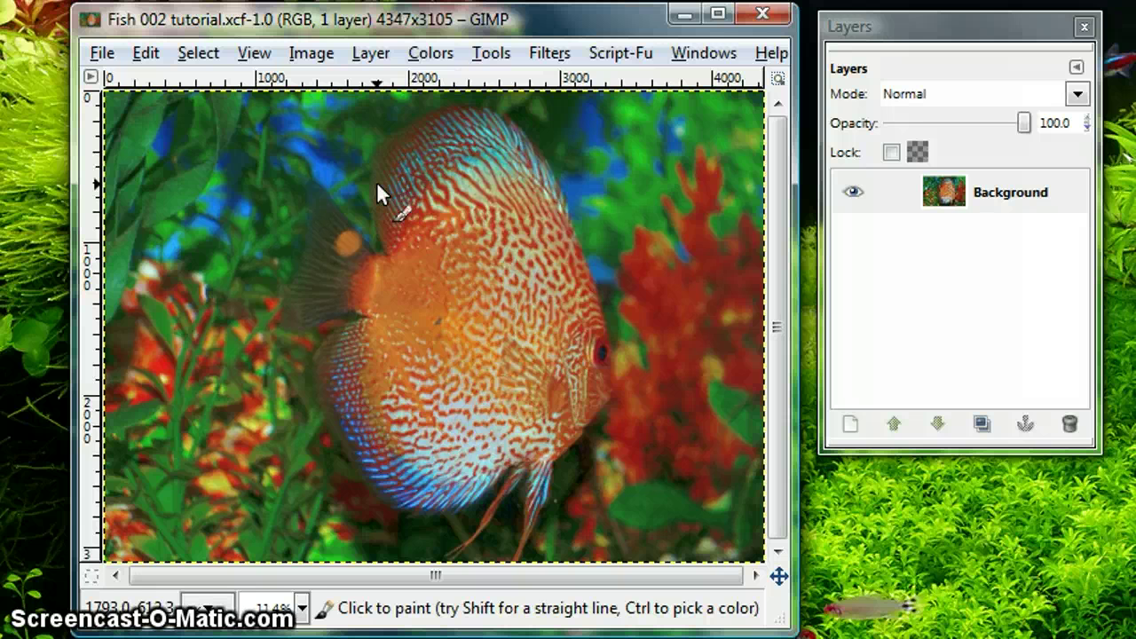
Open the Levels adjustment, move it aside, and duplicate the Background layer
{"action": "left_click", "coordinate": [421, 60]}
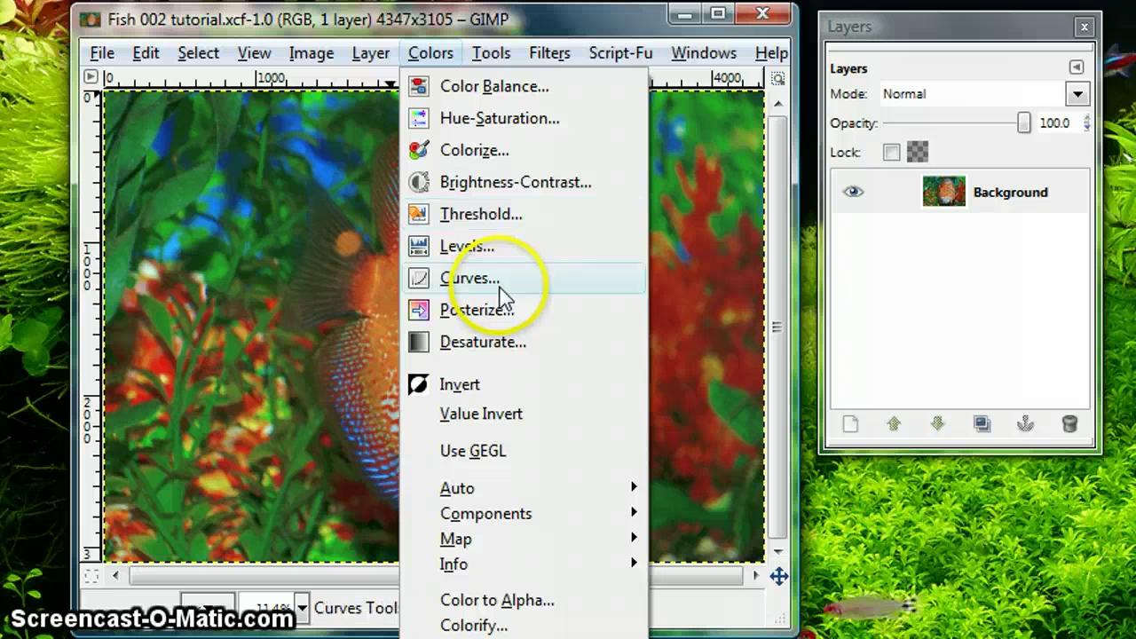
{"action": "left_click", "coordinate": [502, 247]}
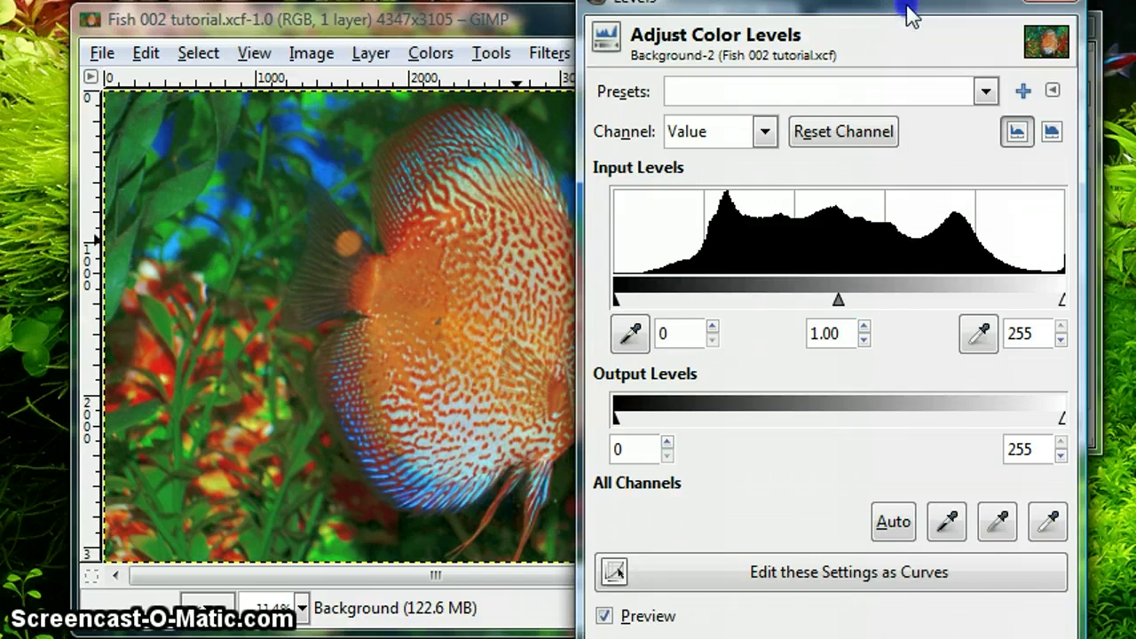
{"action": "left_click_drag", "start_coordinate": [905, 8], "coordinate": [392, 60]}
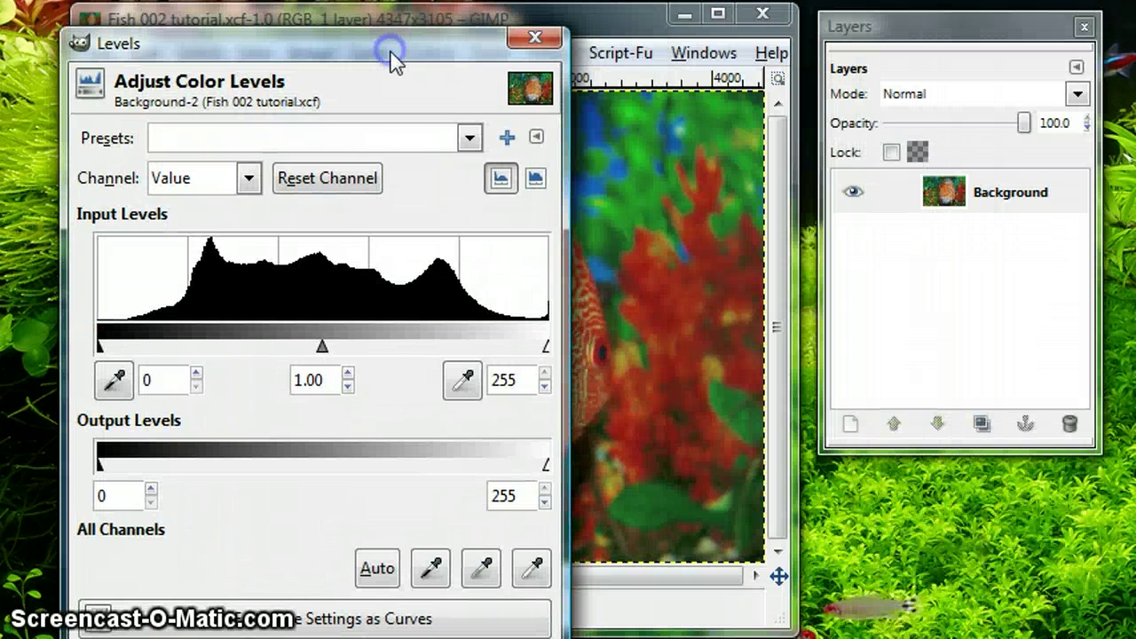
{"action": "left_click", "coordinate": [1041, 205]}
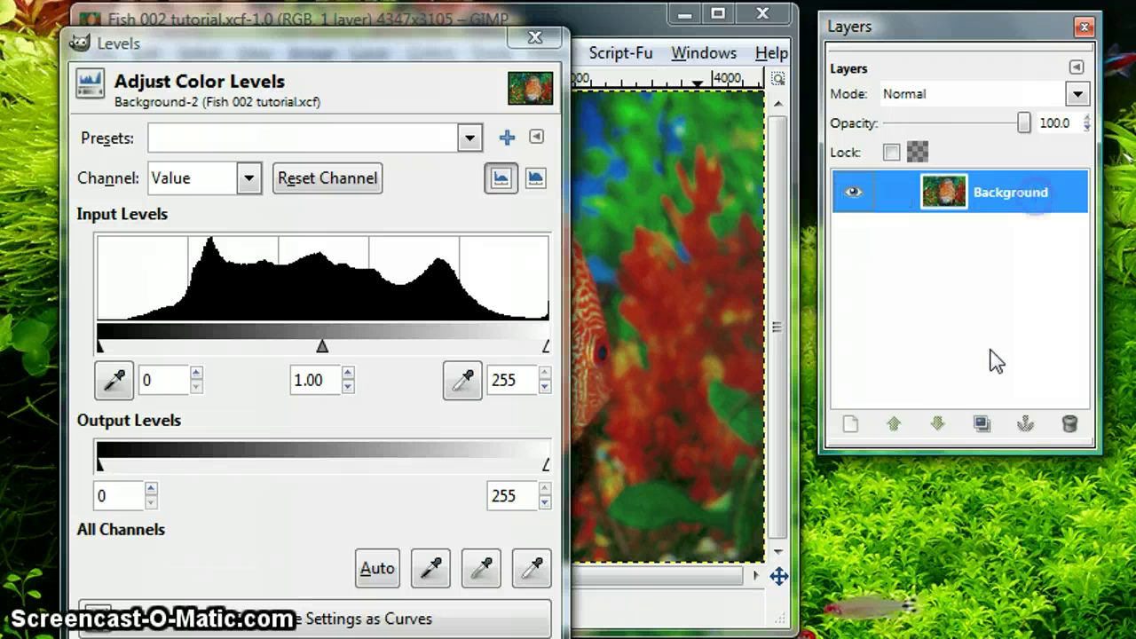
{"action": "left_click", "coordinate": [998, 427]}
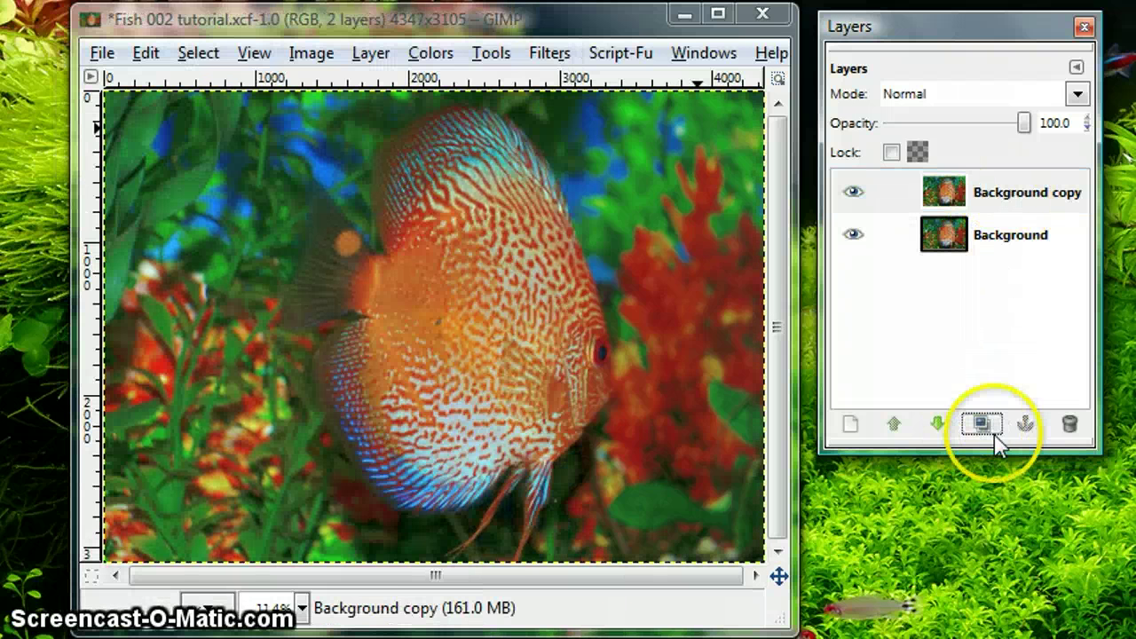
Rename the Background copy layer to 'Levels'
{"action": "left_click", "coordinate": [1010, 217]}
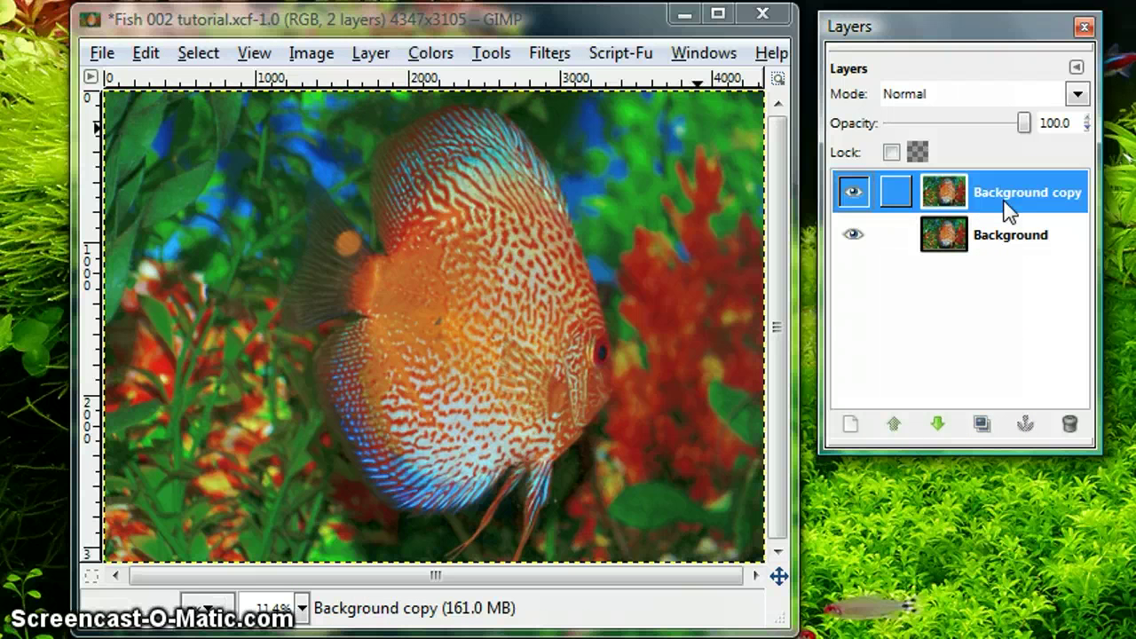
{"action": "right_click", "coordinate": [1009, 204]}
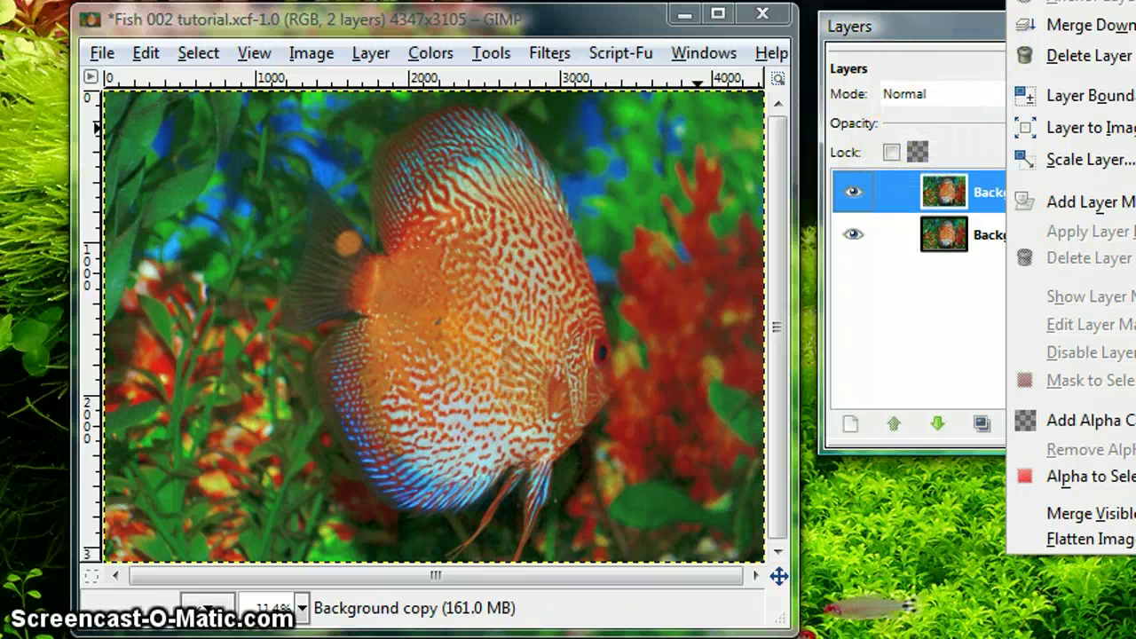
{"action": "left_click", "coordinate": [1091, 158]}
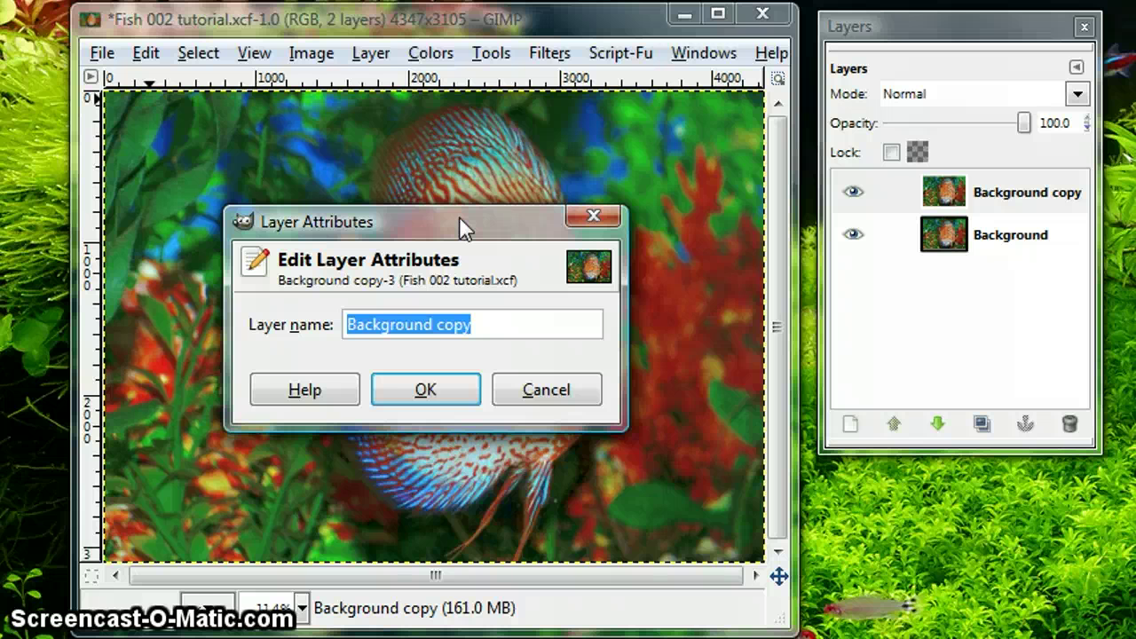
{"action": "type", "text": "Levels"}
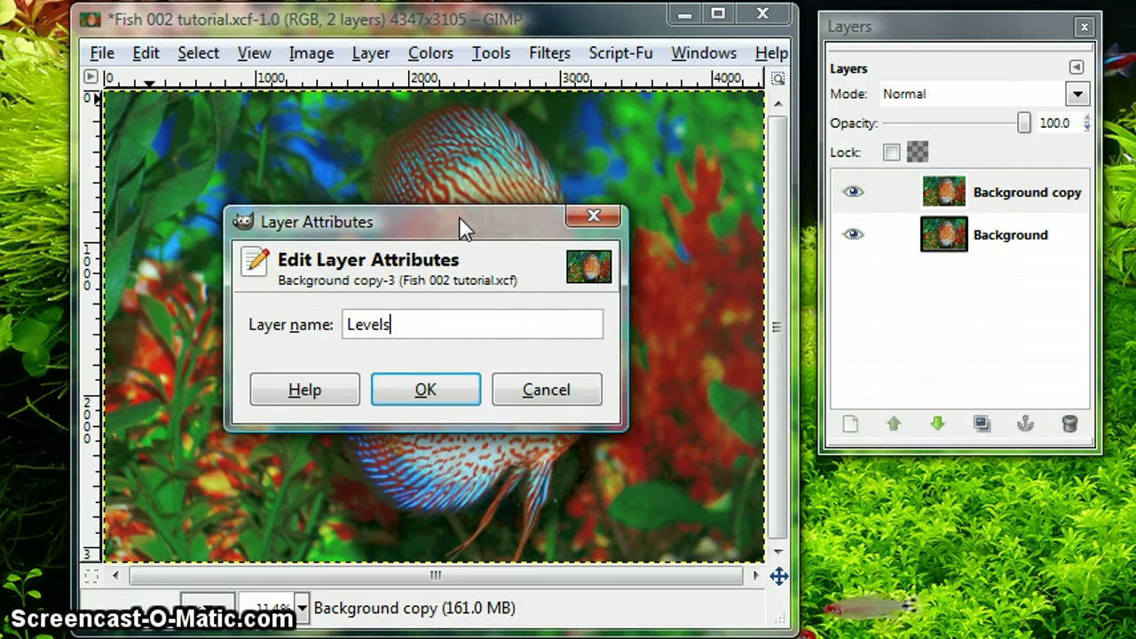
{"action": "key", "text": "Return"}
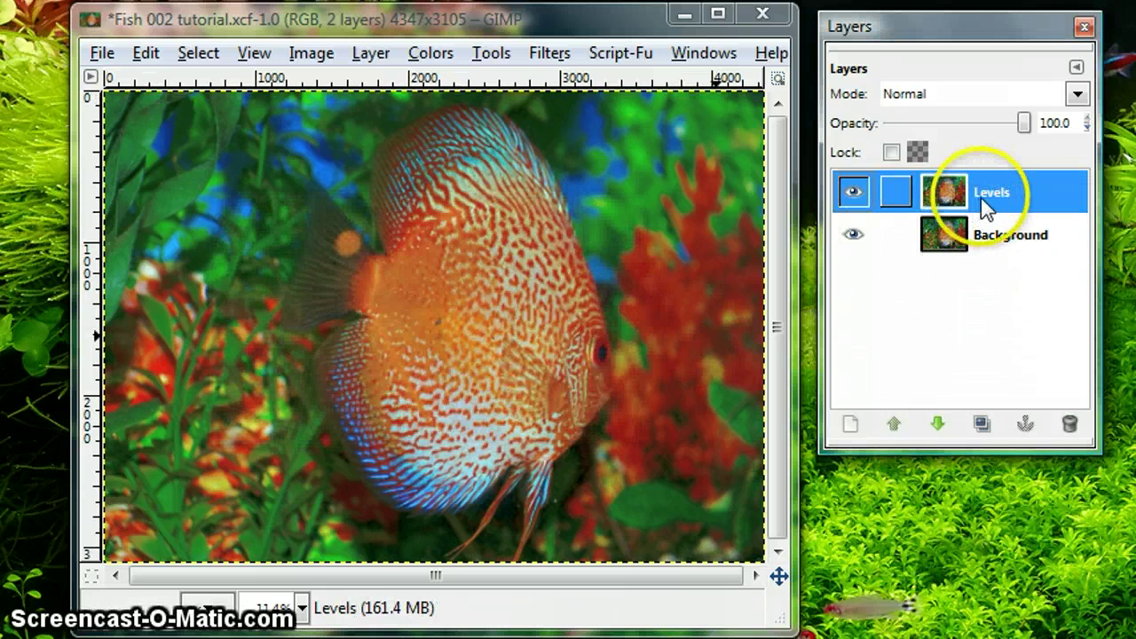
Open Levels, try a black input near 23 and a lower white input, and rearrange windows
{"action": "left_click", "coordinate": [431, 54]}
{"action": "left_click", "coordinate": [434, 249]}
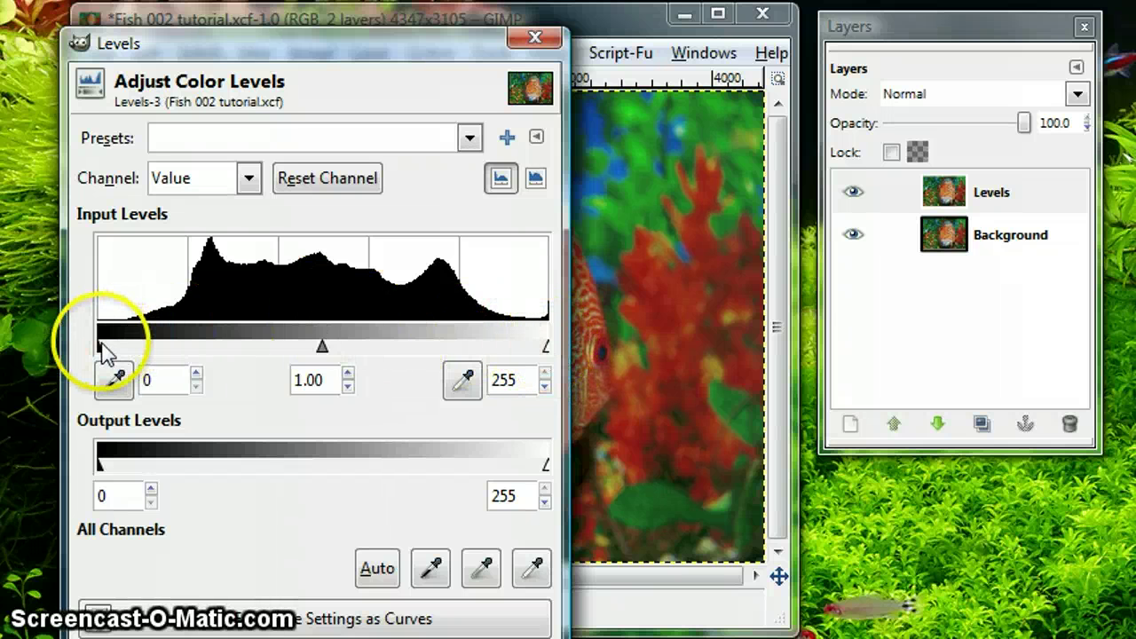
{"action": "left_click_drag", "start_coordinate": [103, 352], "coordinate": [140, 351]}
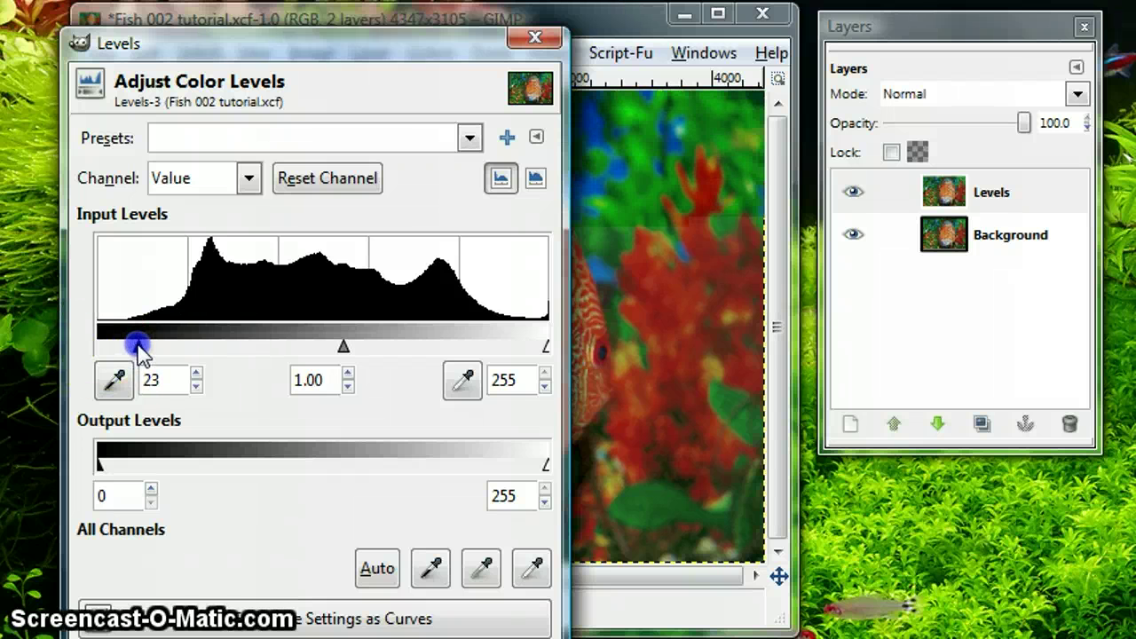
{"action": "left_click", "coordinate": [471, 314]}
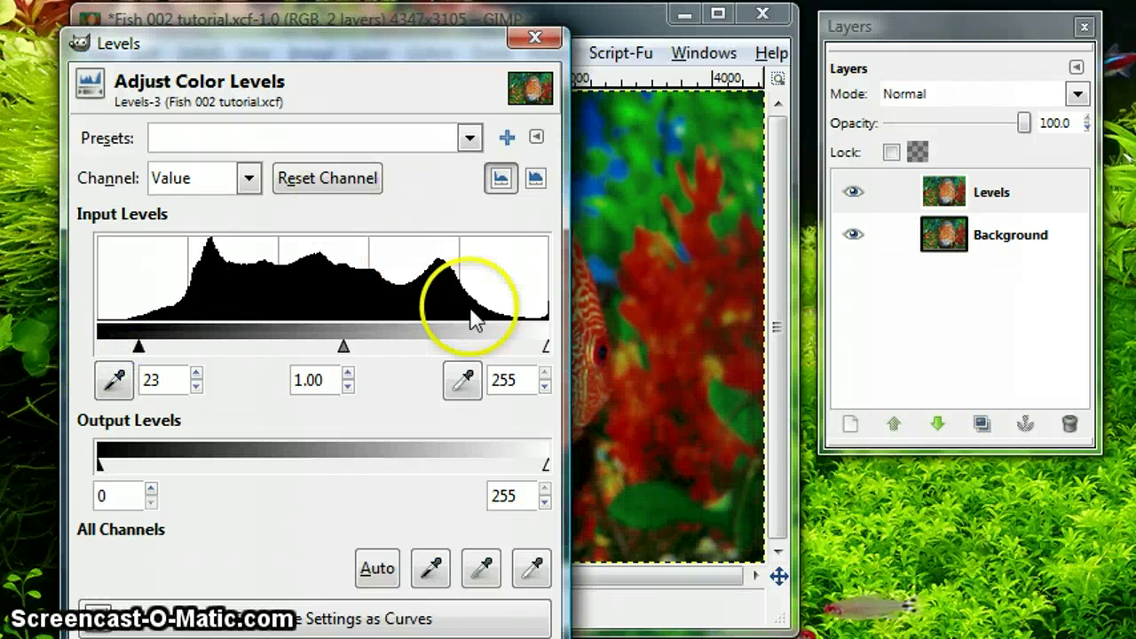
{"action": "left_click_drag", "start_coordinate": [539, 349], "coordinate": [515, 348]}
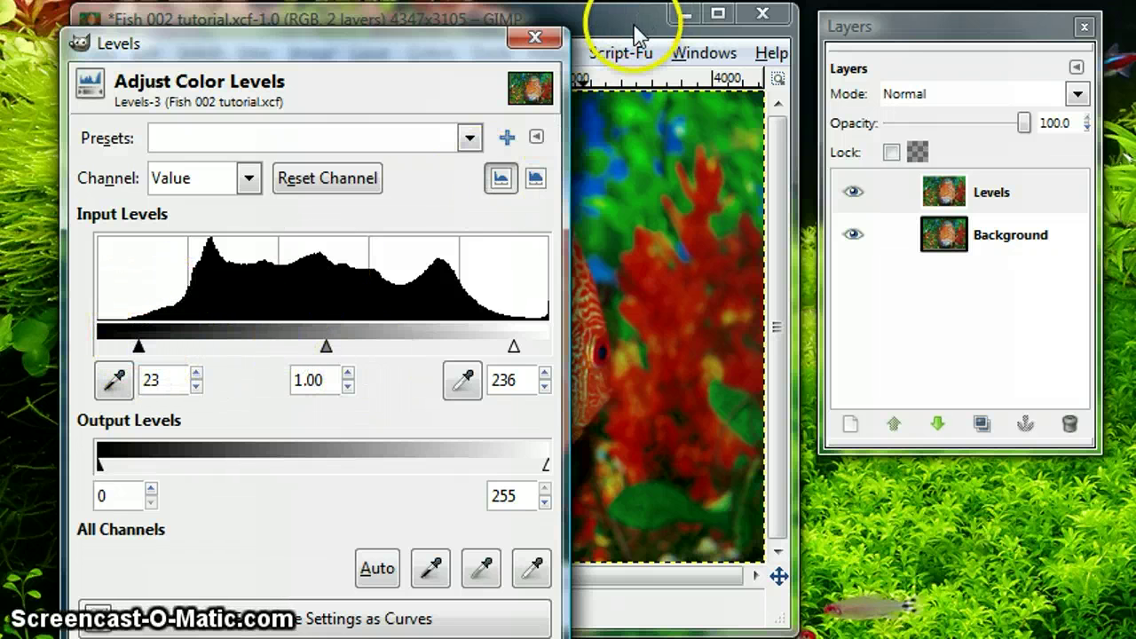
{"action": "left_click_drag", "start_coordinate": [637, 36], "coordinate": [851, 31]}
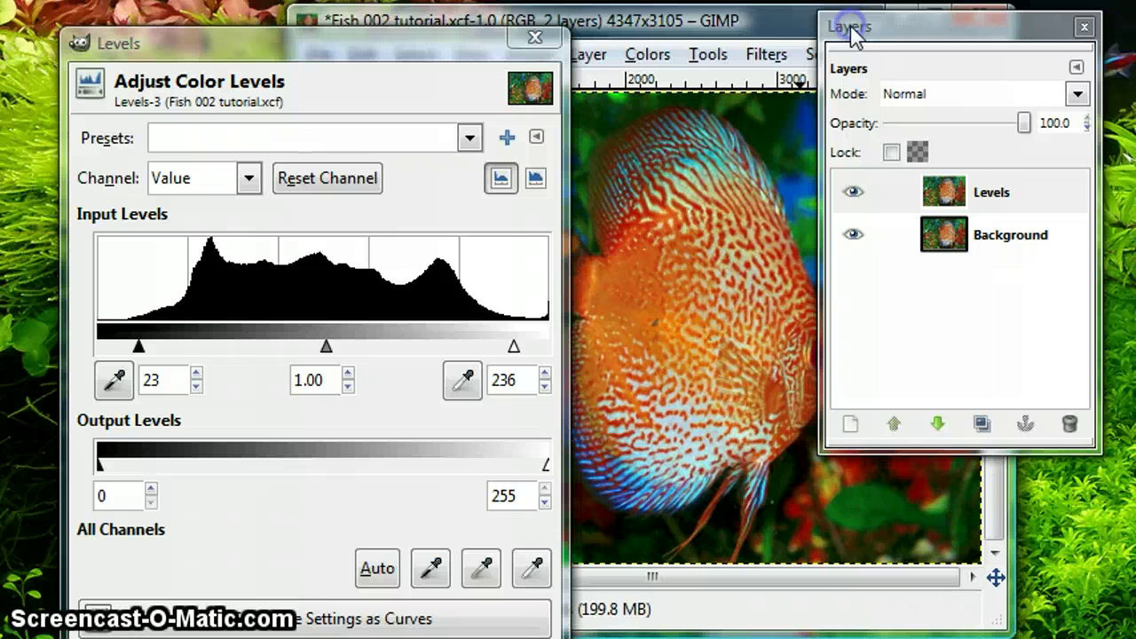
{"action": "left_click", "coordinate": [966, 36]}
{"action": "left_click_drag", "start_coordinate": [974, 35], "coordinate": [1135, 36]}
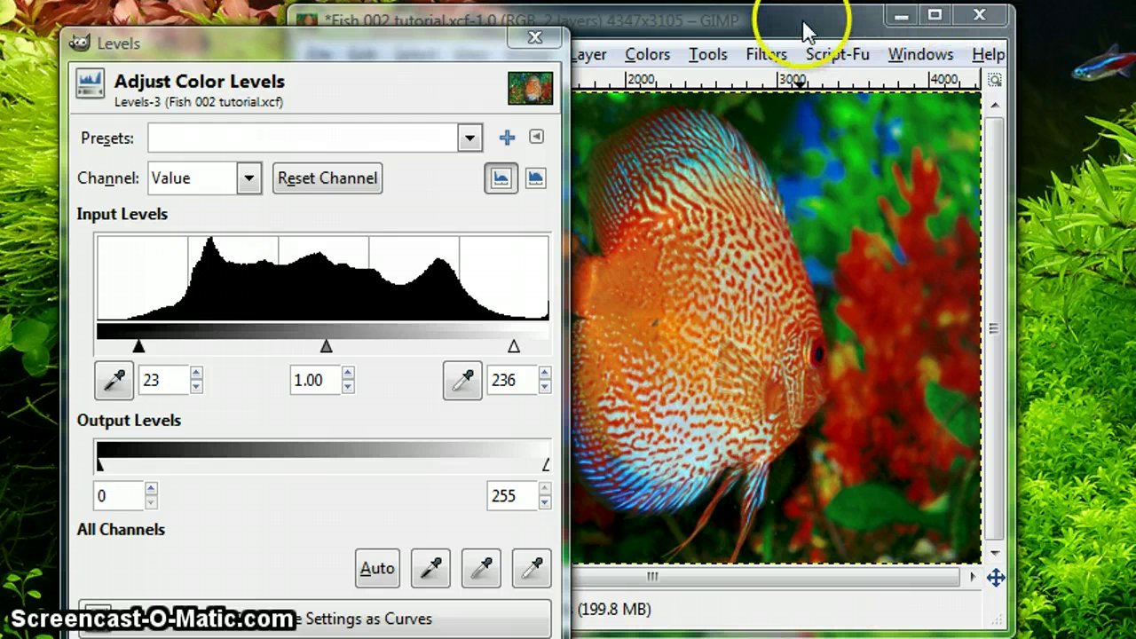
{"action": "left_click_drag", "start_coordinate": [565, 129], "coordinate": [536, 137]}
{"action": "left_click_drag", "start_coordinate": [406, 46], "coordinate": [354, 28]}
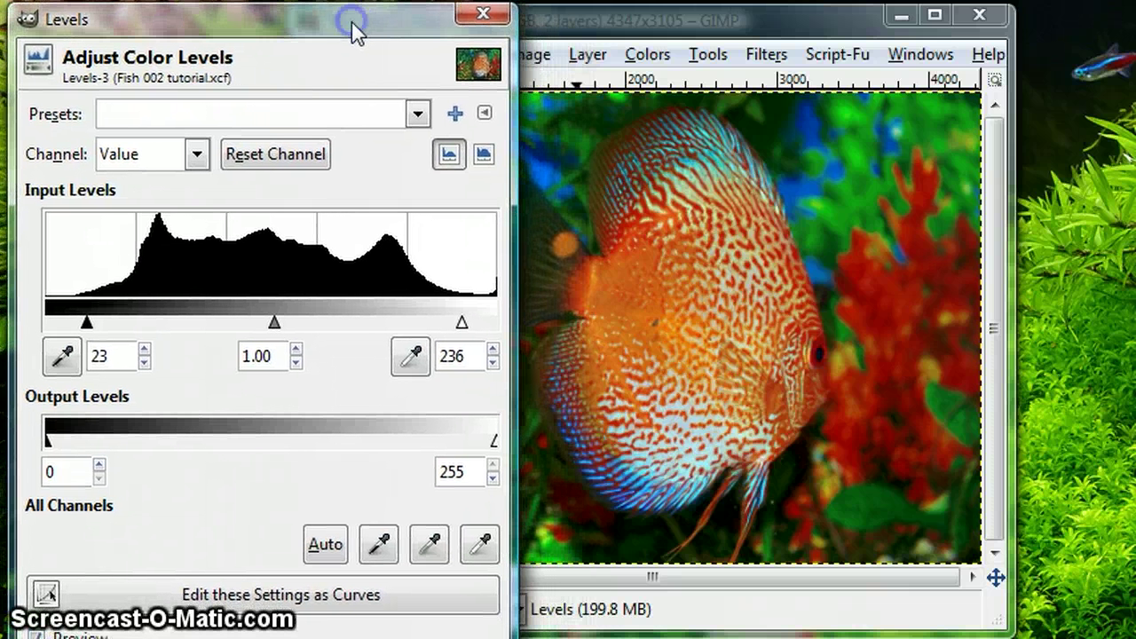
{"action": "left_click_drag", "start_coordinate": [616, 36], "coordinate": [741, 67]}
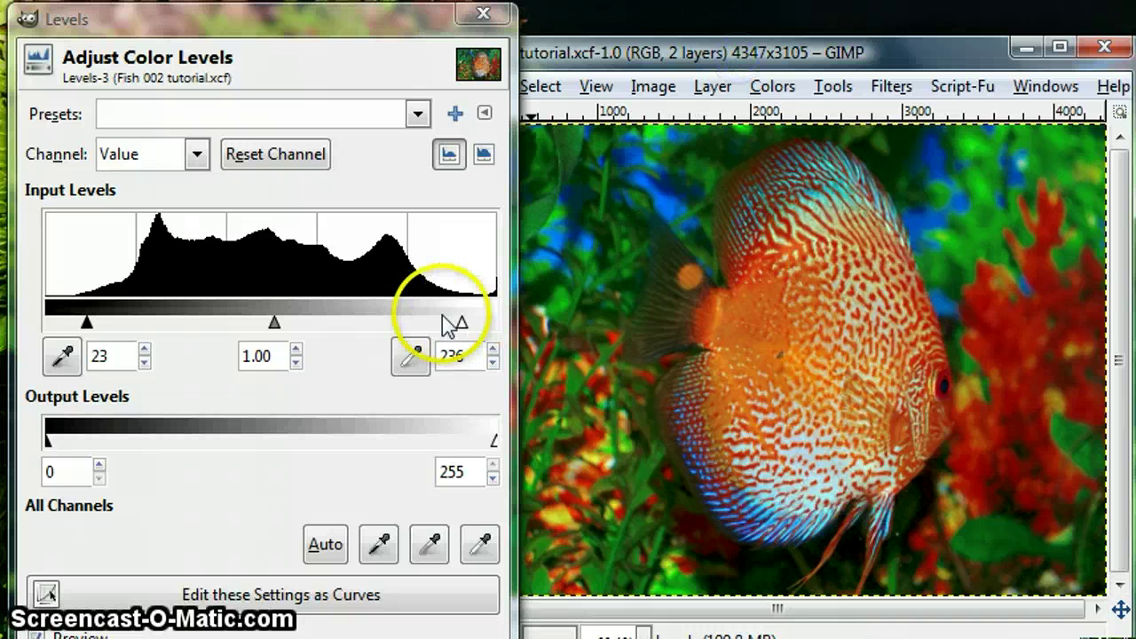
Settle the input levels at black 25, gamma 0.87 and white 236
{"action": "left_click_drag", "start_coordinate": [461, 324], "coordinate": [503, 322]}
{"action": "mouse_move", "coordinate": [85, 334]}
{"action": "left_mouse_down"}
{"action": "mouse_move", "coordinate": [91, 317]}
{"action": "mouse_move", "coordinate": [33, 319]}
{"action": "left_mouse_up"}
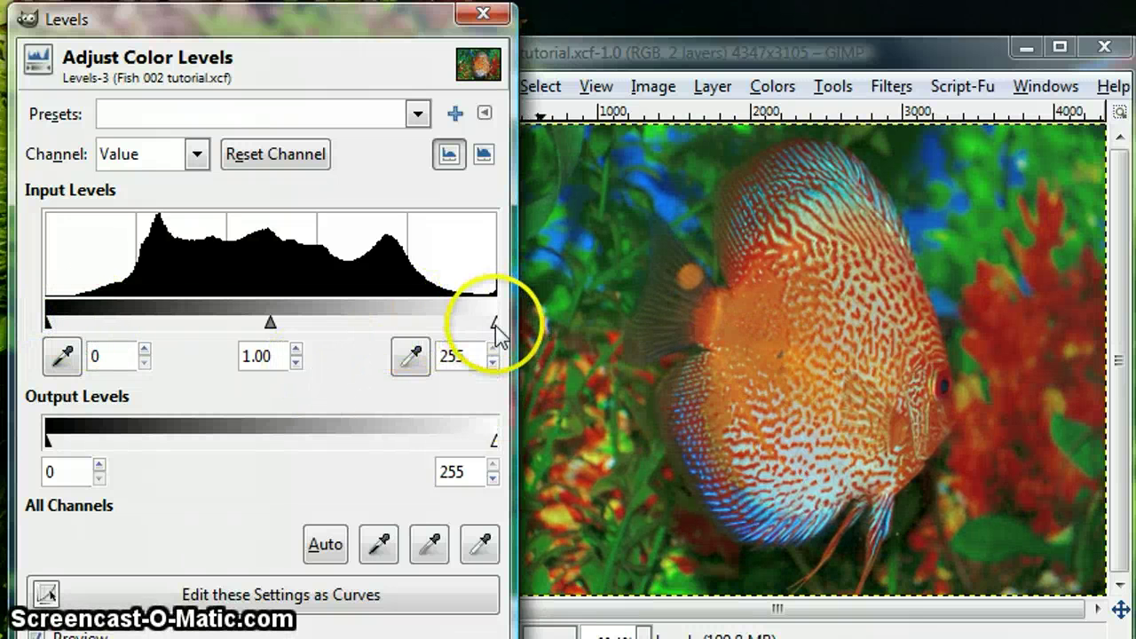
{"action": "left_click_drag", "start_coordinate": [497, 324], "coordinate": [463, 322]}
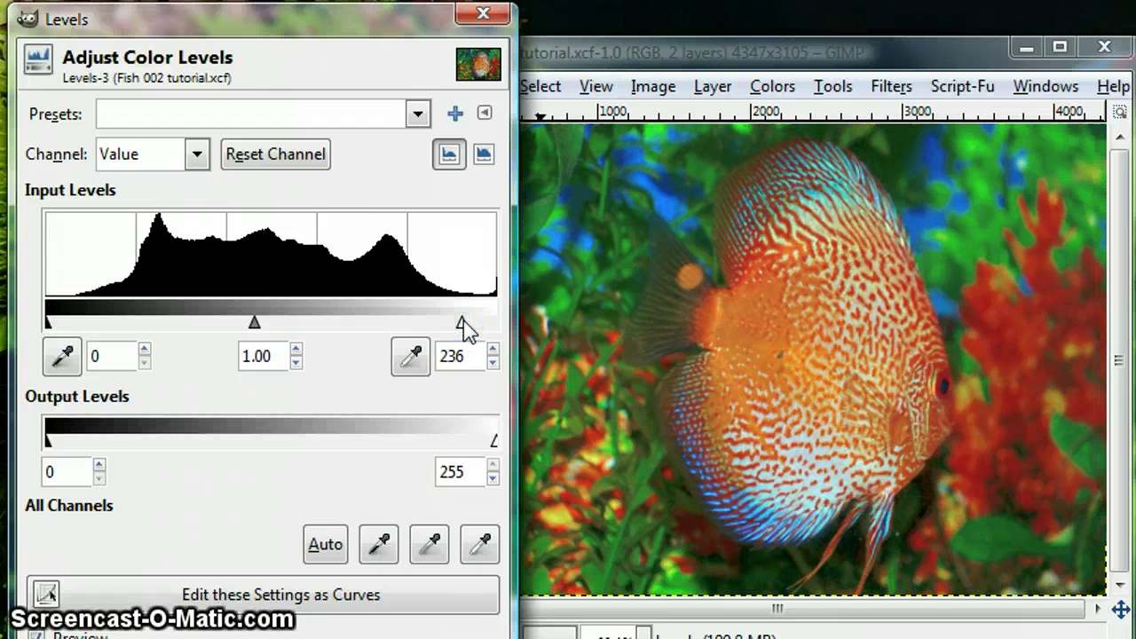
{"action": "left_click_drag", "start_coordinate": [49, 324], "coordinate": [91, 327]}
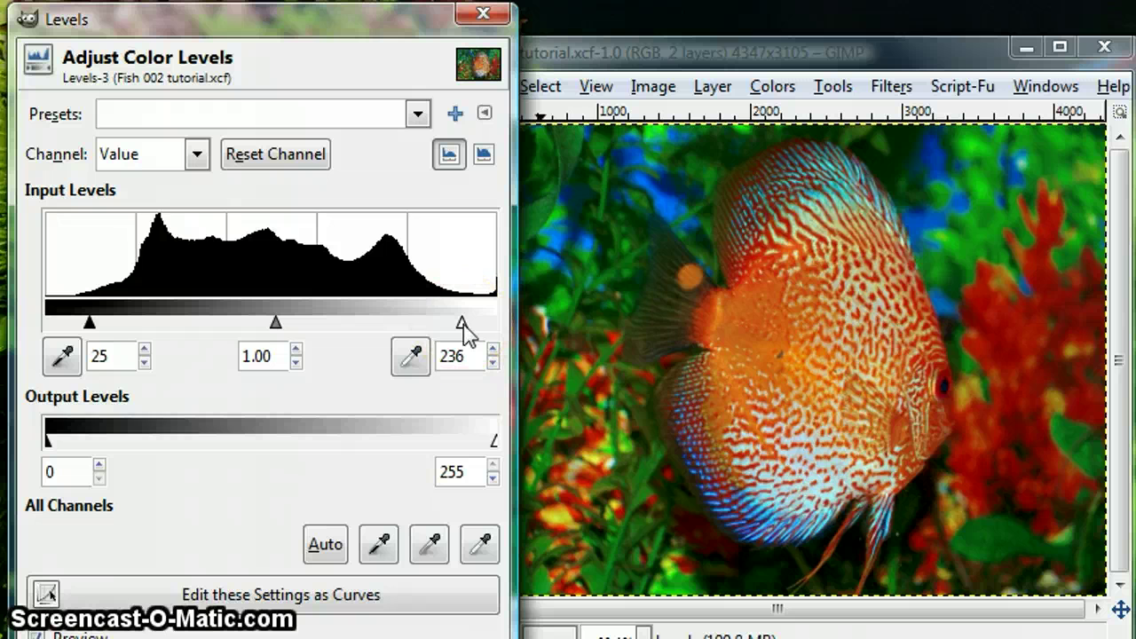
{"action": "left_click", "coordinate": [88, 324]}
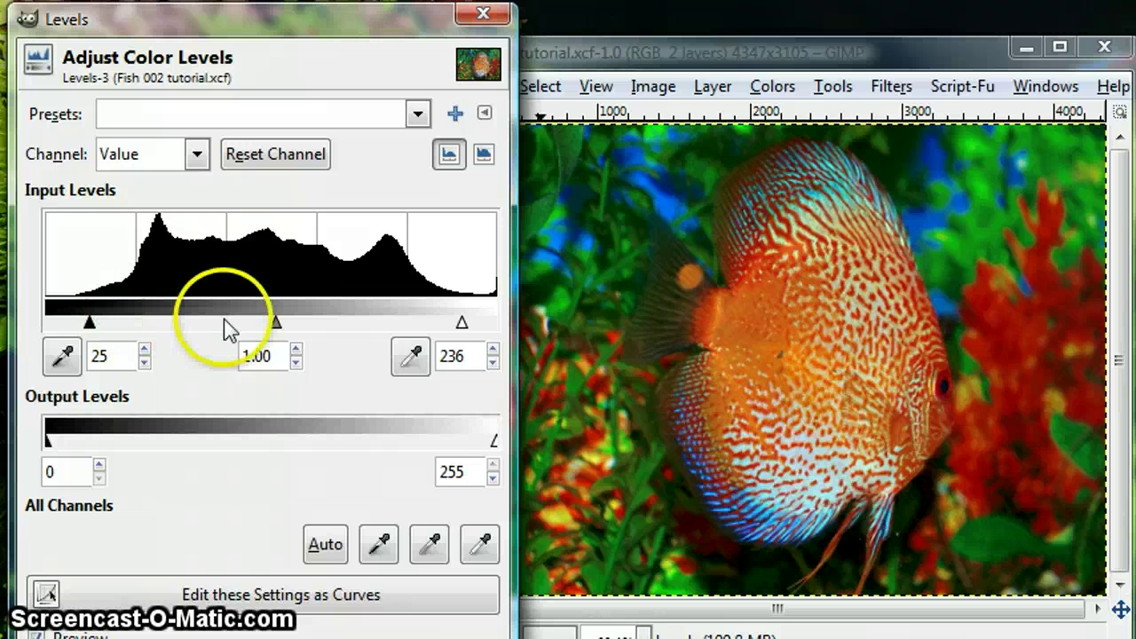
{"action": "mouse_move", "coordinate": [276, 326]}
{"action": "left_mouse_down"}
{"action": "mouse_move", "coordinate": [264, 322]}
{"action": "mouse_move", "coordinate": [290, 331]}
{"action": "left_mouse_up"}
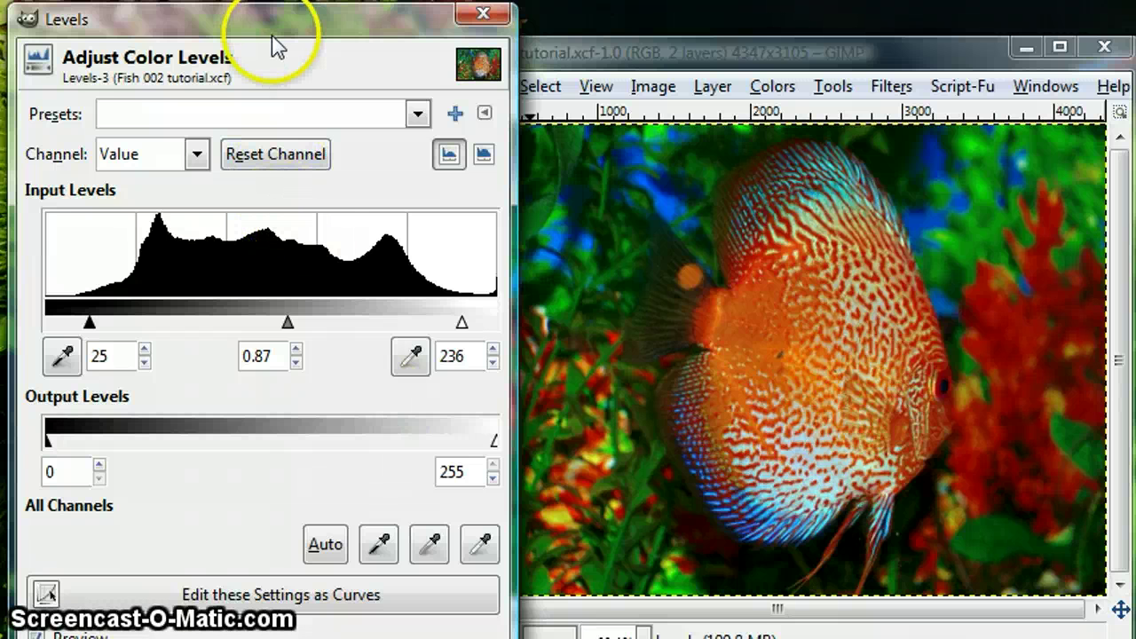
{"action": "left_click_drag", "start_coordinate": [273, 15], "coordinate": [278, 0]}
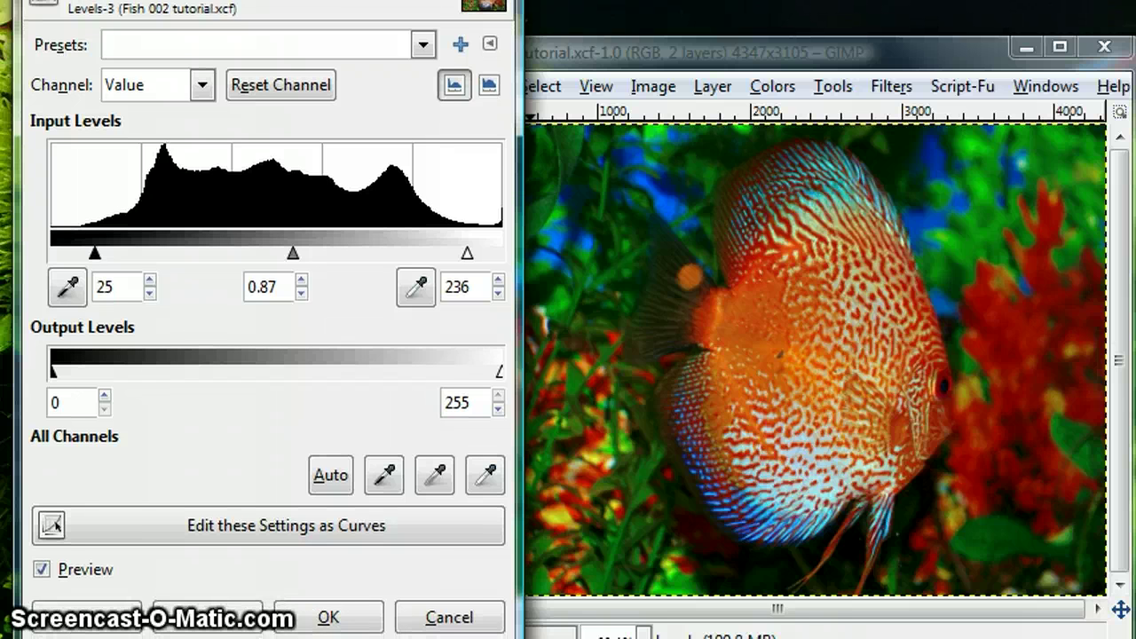
Apply the levels adjustment and shift the image window left
{"action": "left_click", "coordinate": [326, 620]}
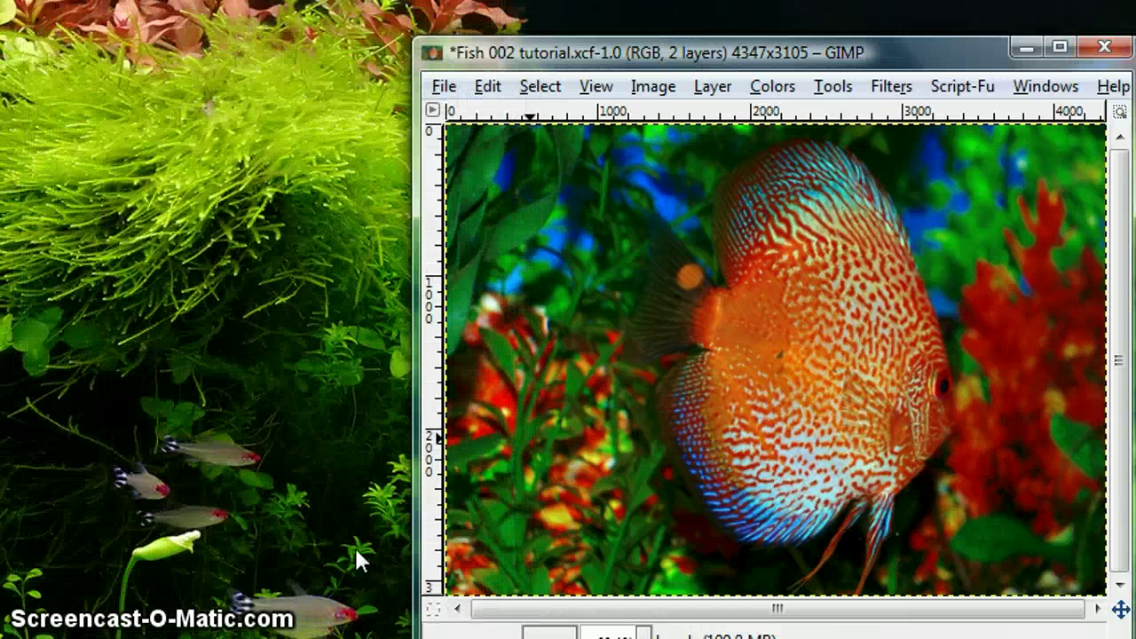
{"action": "left_click", "coordinate": [772, 55]}
{"action": "left_click_drag", "start_coordinate": [809, 67], "coordinate": [471, 43]}
{"action": "left_click_drag", "start_coordinate": [436, 47], "coordinate": [423, 35]}
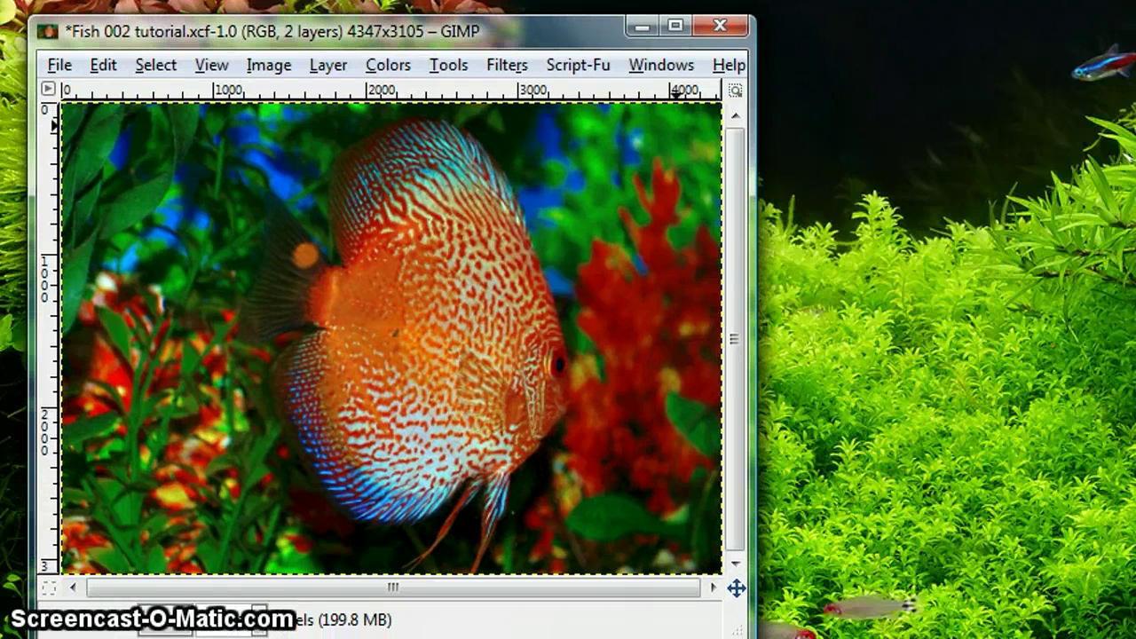
Toggle the Levels layer's visibility off and on to compare with the original
{"action": "key", "text": "ctrl+l"}
{"action": "left_click_drag", "start_coordinate": [982, 53], "coordinate": [929, 45]}
{"action": "left_click_drag", "start_coordinate": [862, 193], "coordinate": [1015, 238]}
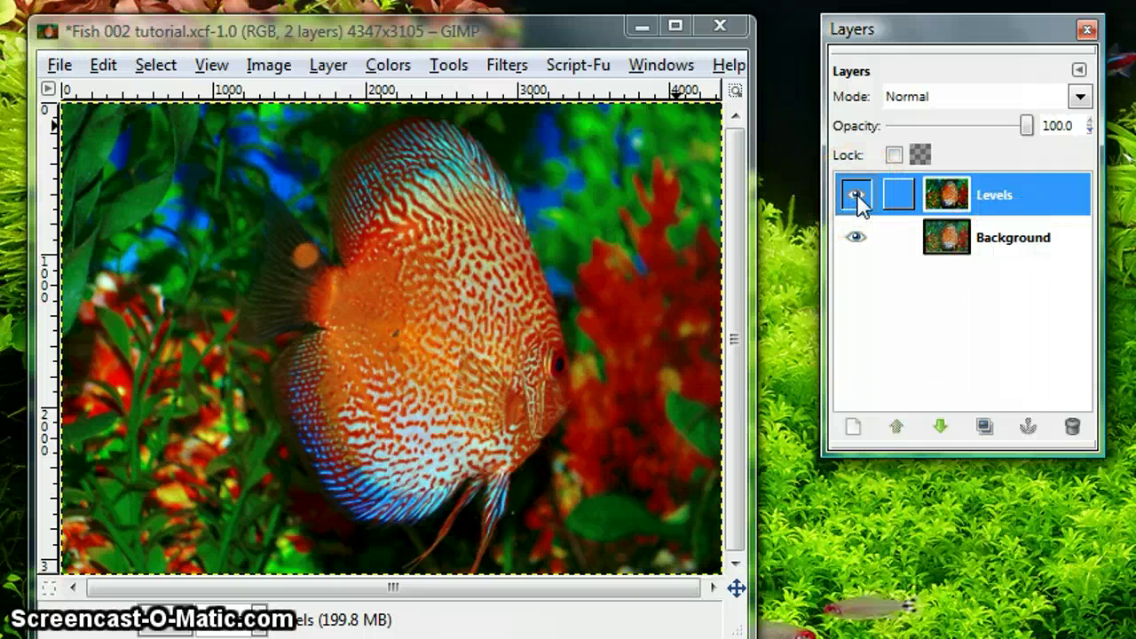
{"action": "left_click", "coordinate": [857, 197]}
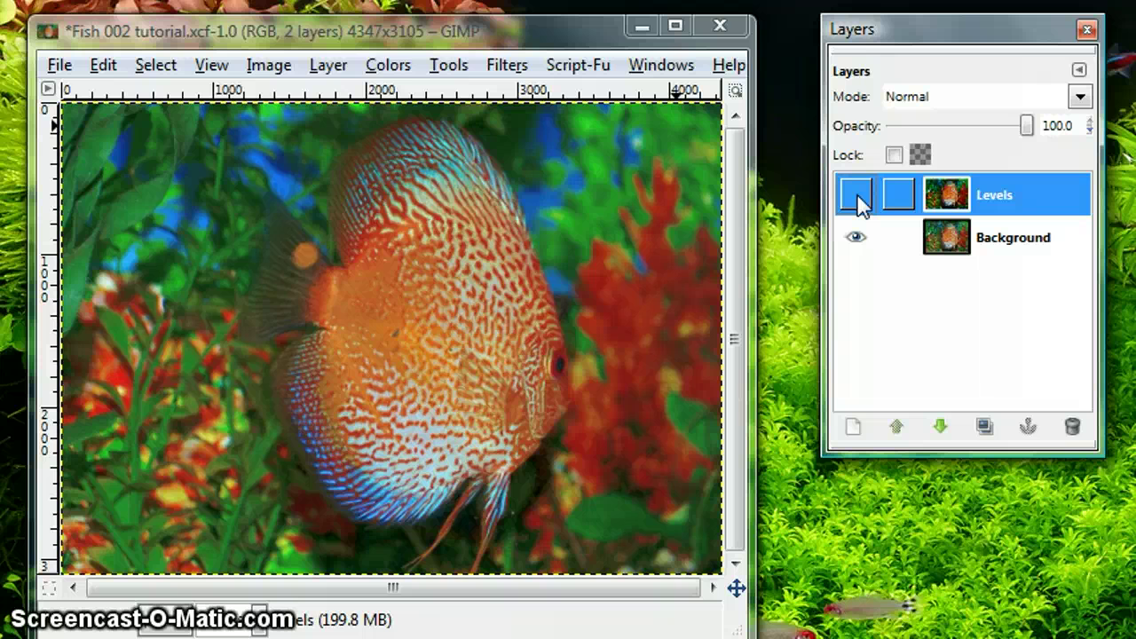
{"action": "left_click", "coordinate": [857, 197]}
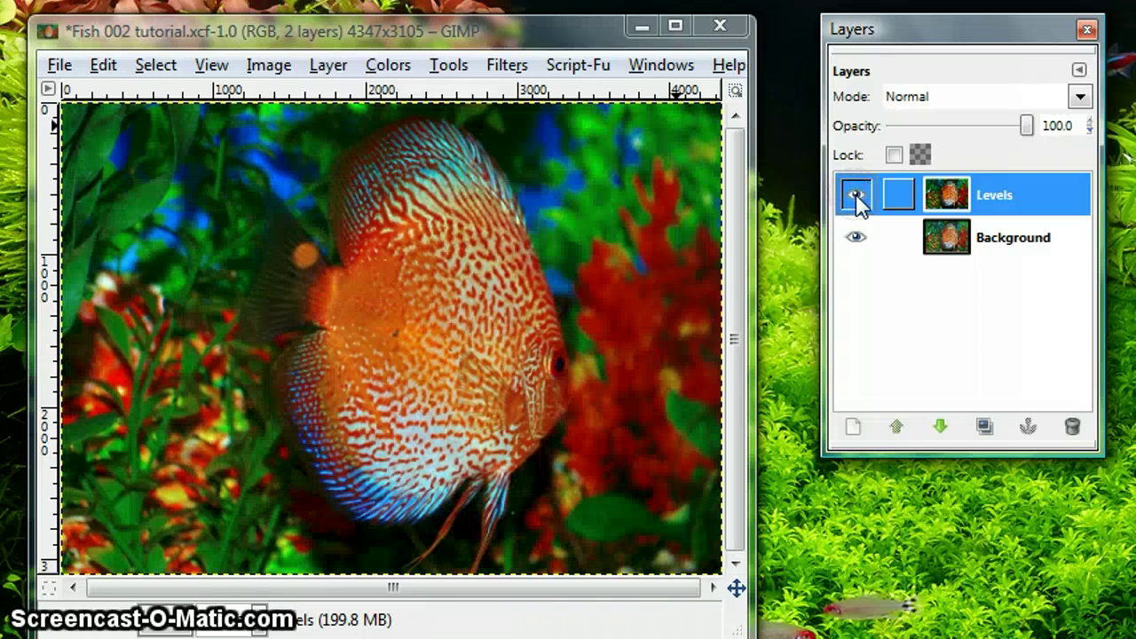
Duplicate the Levels layer and rename the copy to 'Curves'
{"action": "left_click", "coordinate": [985, 429]}
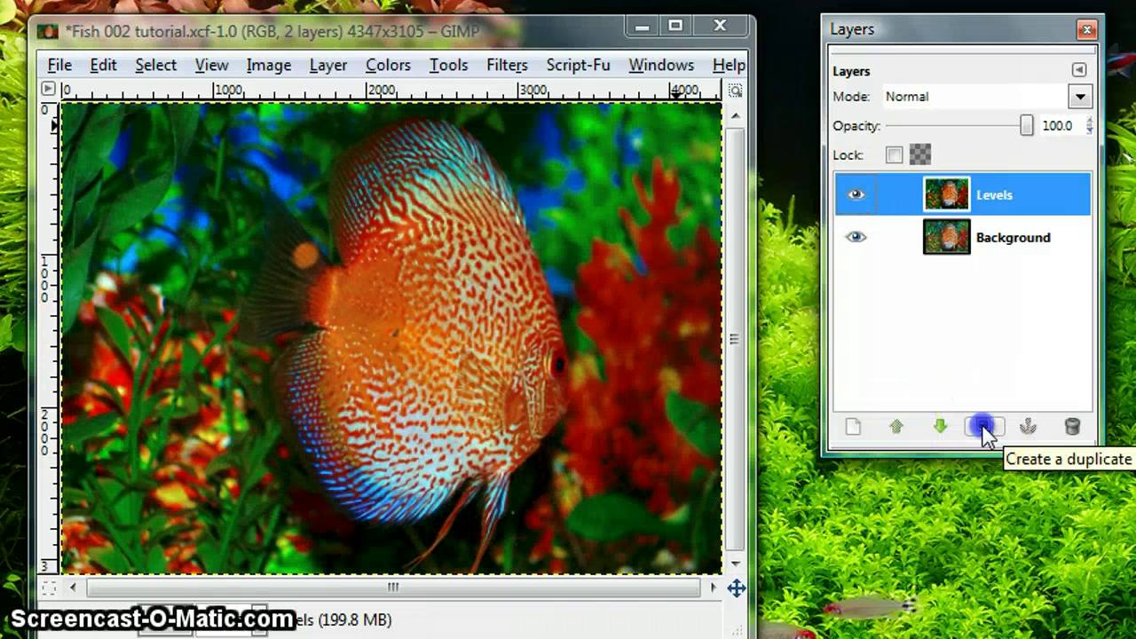
{"action": "left_click", "coordinate": [1012, 196]}
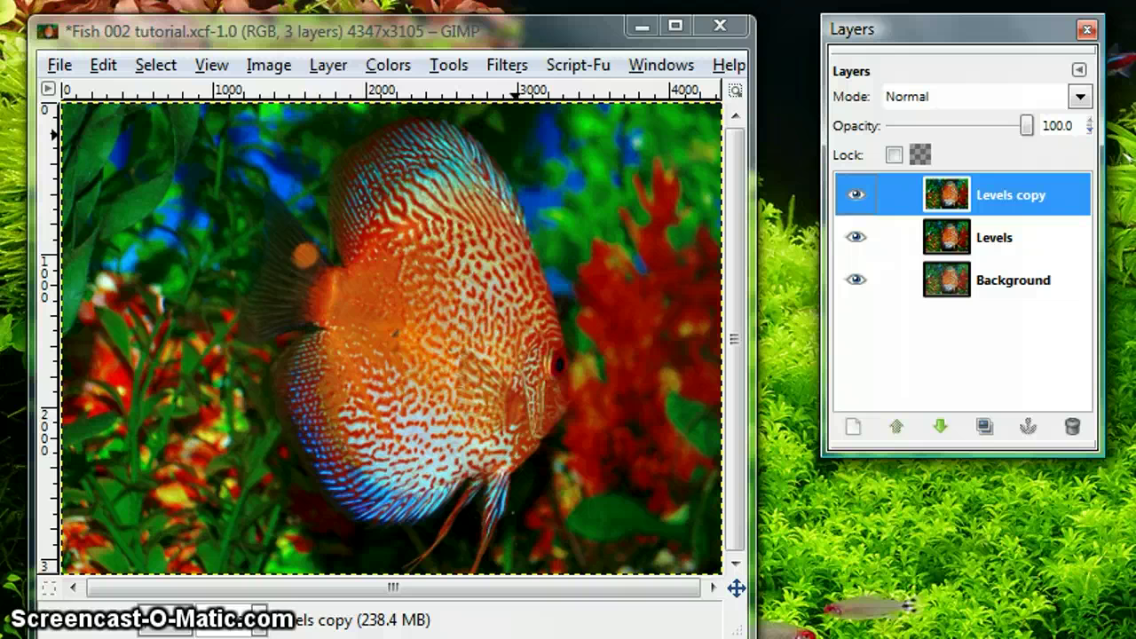
{"action": "left_click", "coordinate": [983, 203]}
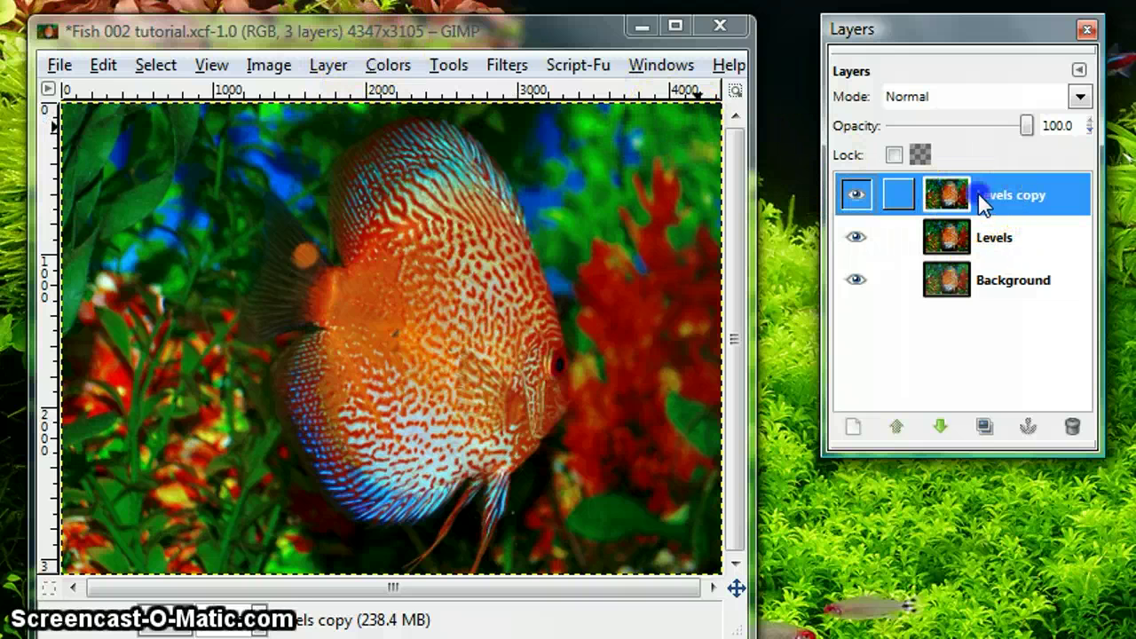
{"action": "left_click", "coordinate": [996, 204]}
{"action": "double_click", "coordinate": [996, 202]}
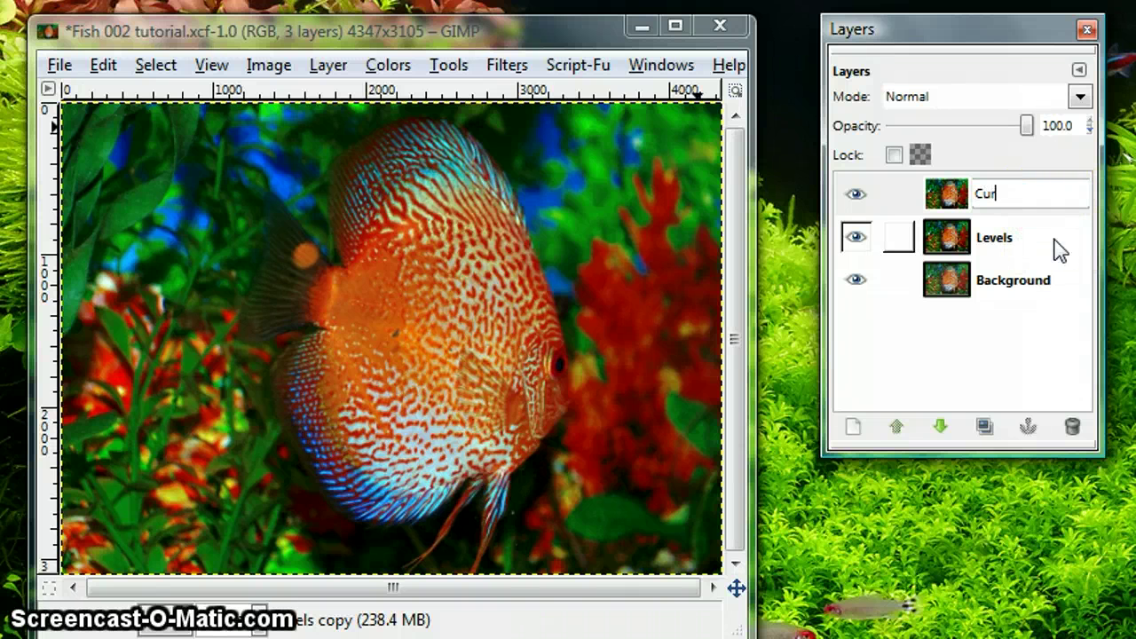
{"action": "type", "text": "Curves"}
{"action": "key", "text": "Return"}
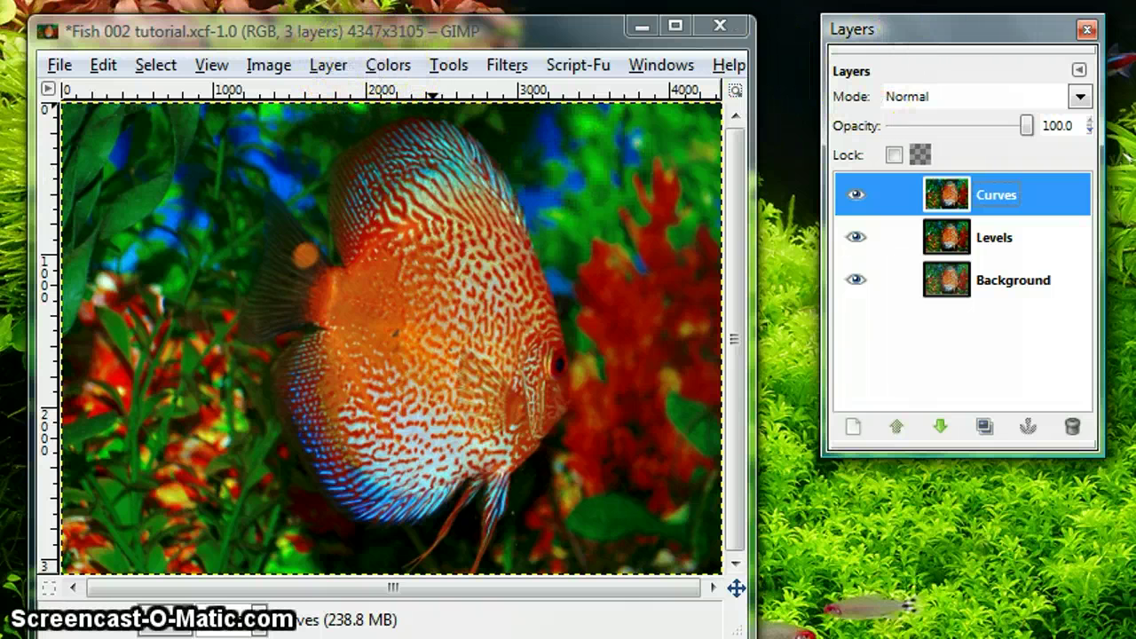
{"action": "key", "text": "Tab"}
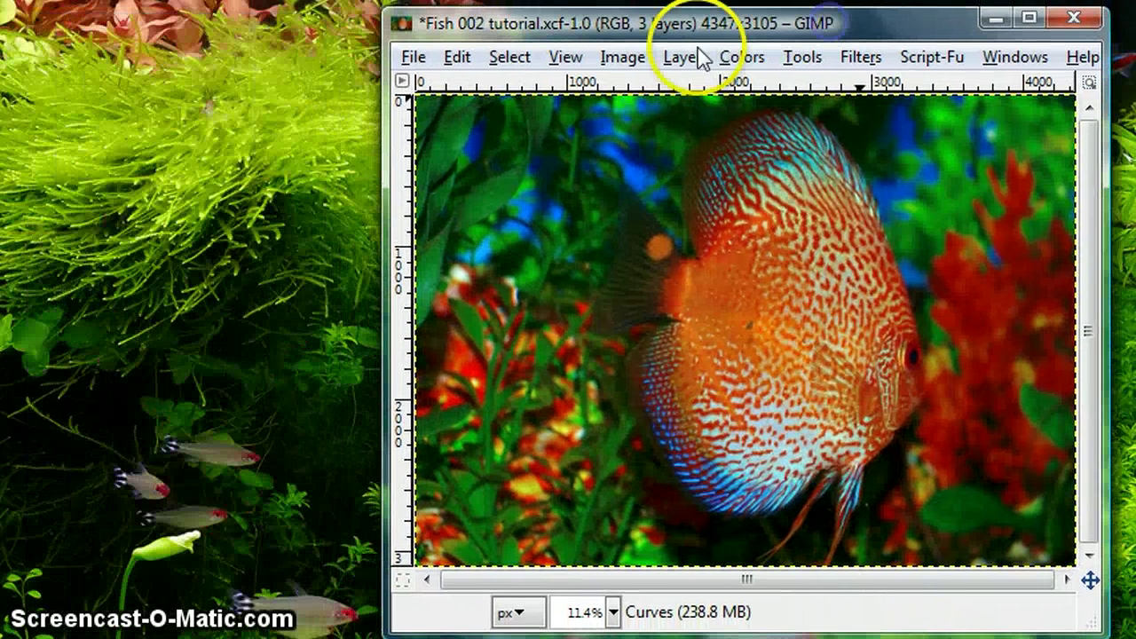
Open Curves on the Value channel and test moving the black and white endpoints
{"action": "left_click", "coordinate": [731, 59]}
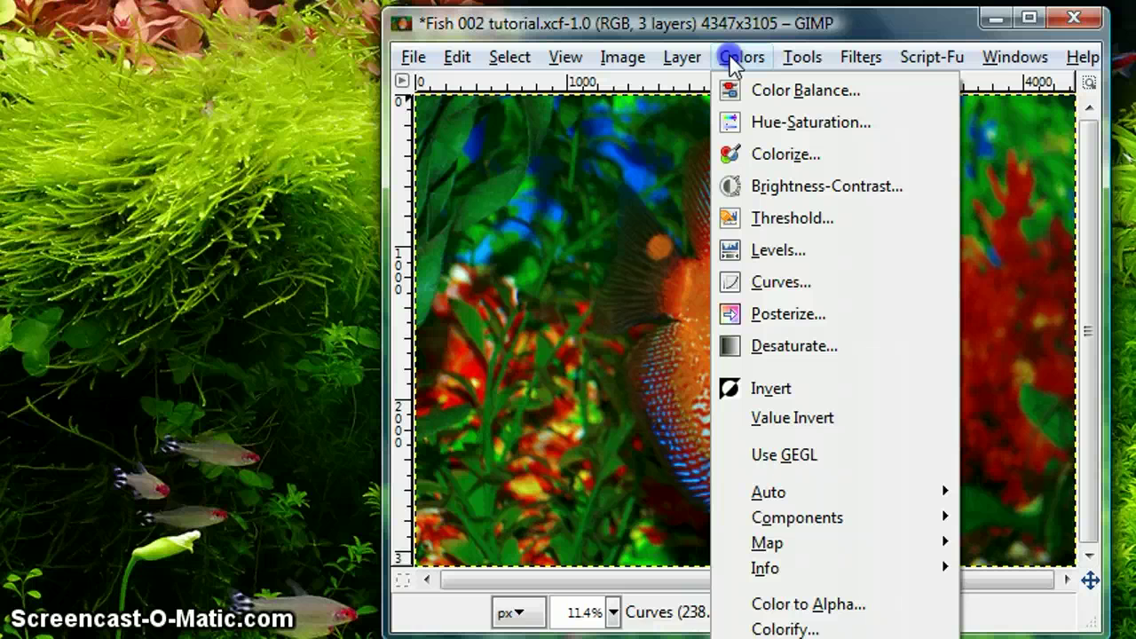
{"action": "left_click", "coordinate": [765, 283]}
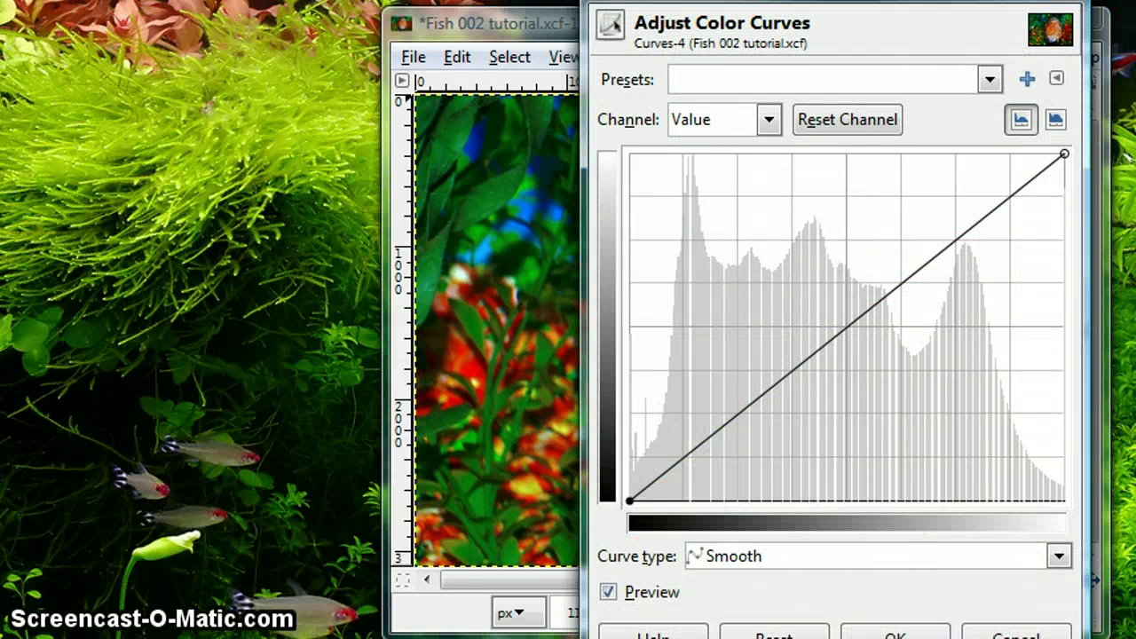
{"action": "left_click_drag", "start_coordinate": [817, 1], "coordinate": [240, 23]}
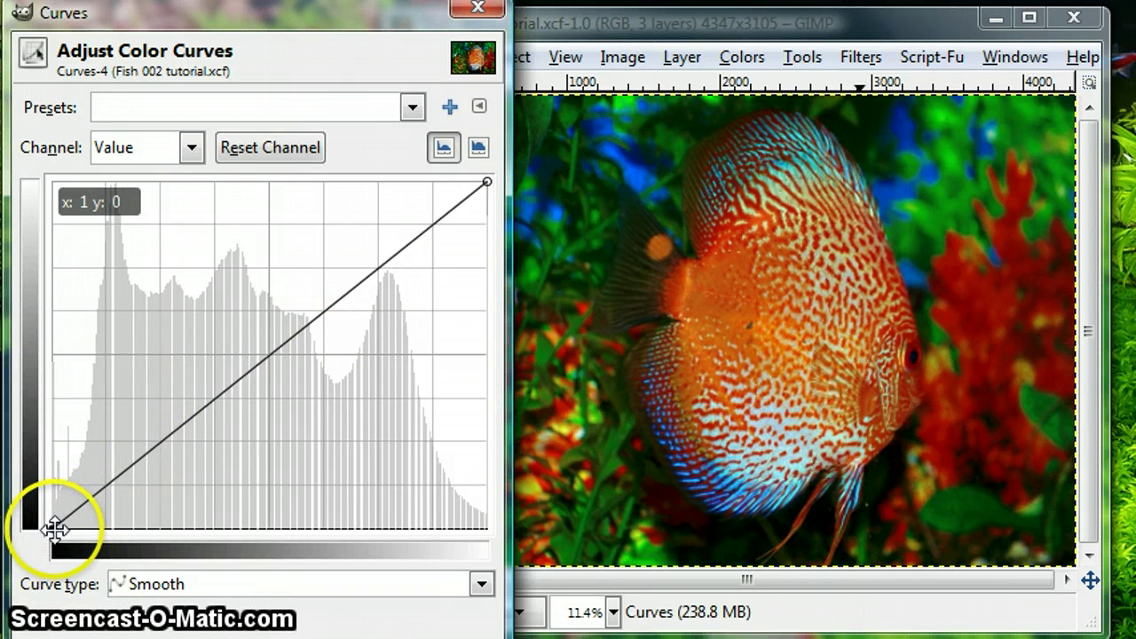
{"action": "left_click_drag", "start_coordinate": [51, 530], "coordinate": [39, 570]}
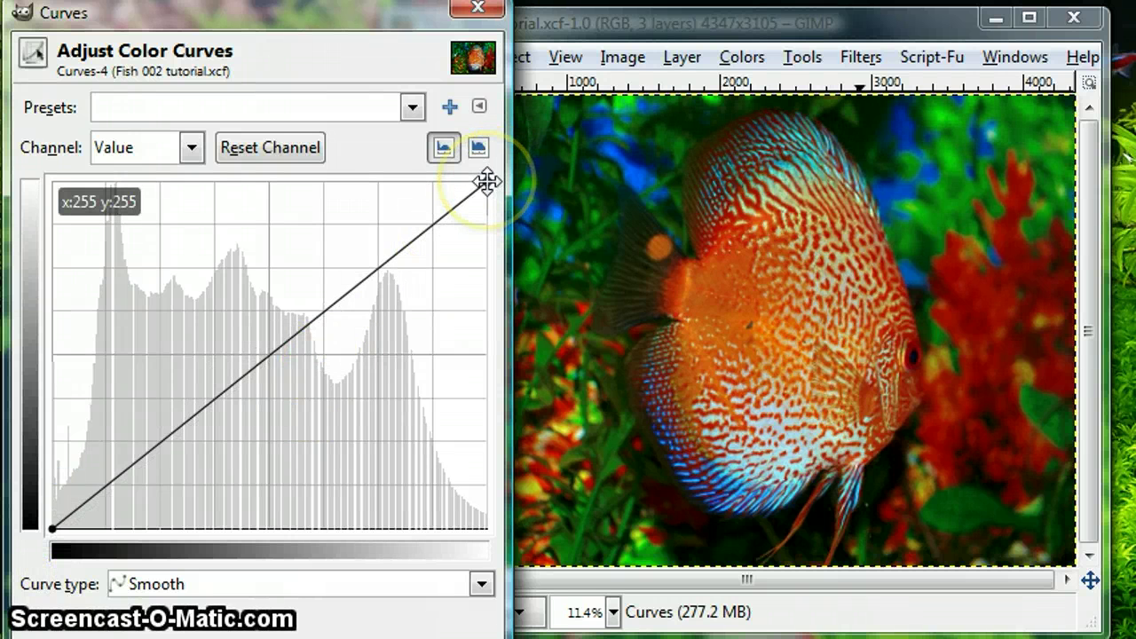
{"action": "left_click_drag", "start_coordinate": [486, 182], "coordinate": [487, 244]}
Add a lower and an upper control point to bend the Value curve into an S-shape
{"action": "left_click_drag", "start_coordinate": [558, 200], "coordinate": [488, 181]}
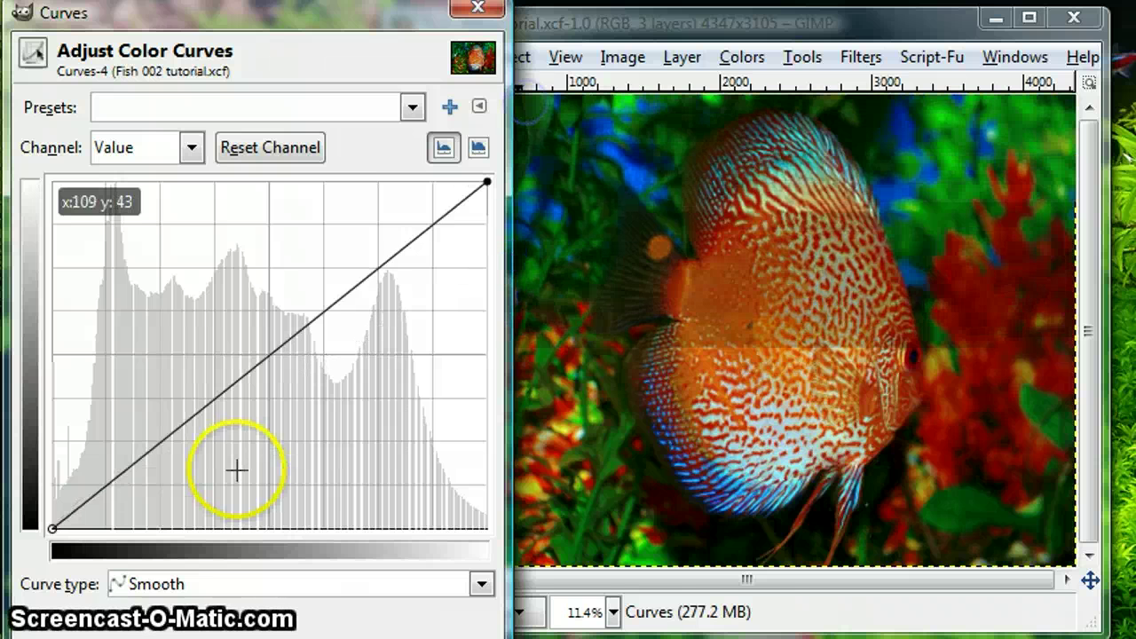
{"action": "left_click_drag", "start_coordinate": [239, 379], "coordinate": [186, 455]}
{"action": "left_click_drag", "start_coordinate": [406, 261], "coordinate": [368, 238]}
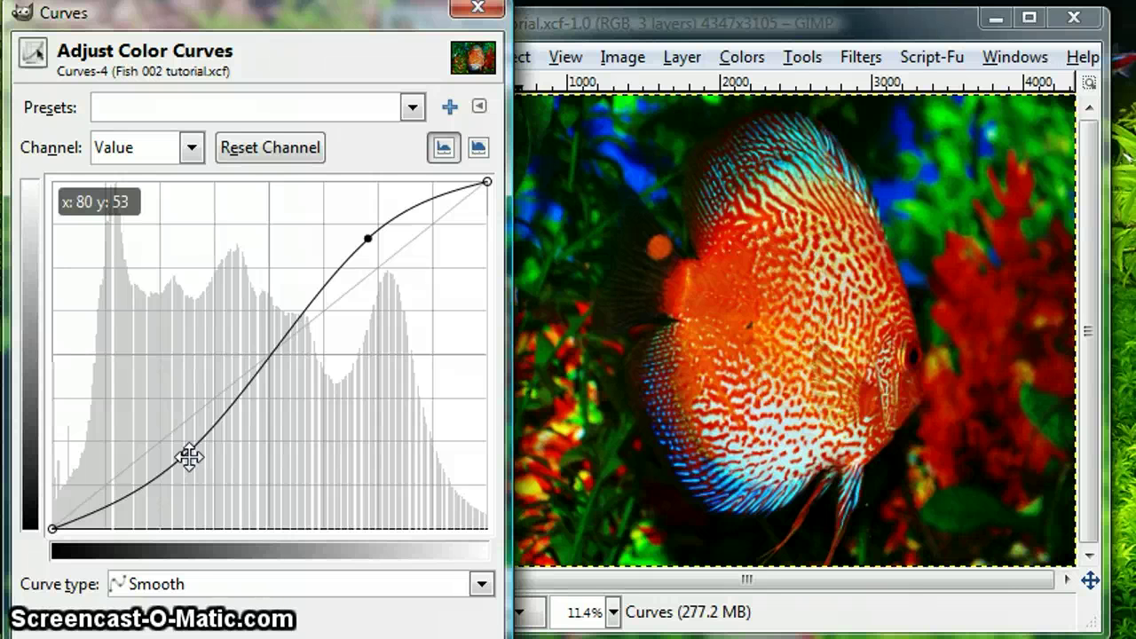
{"action": "left_click_drag", "start_coordinate": [189, 456], "coordinate": [233, 421]}
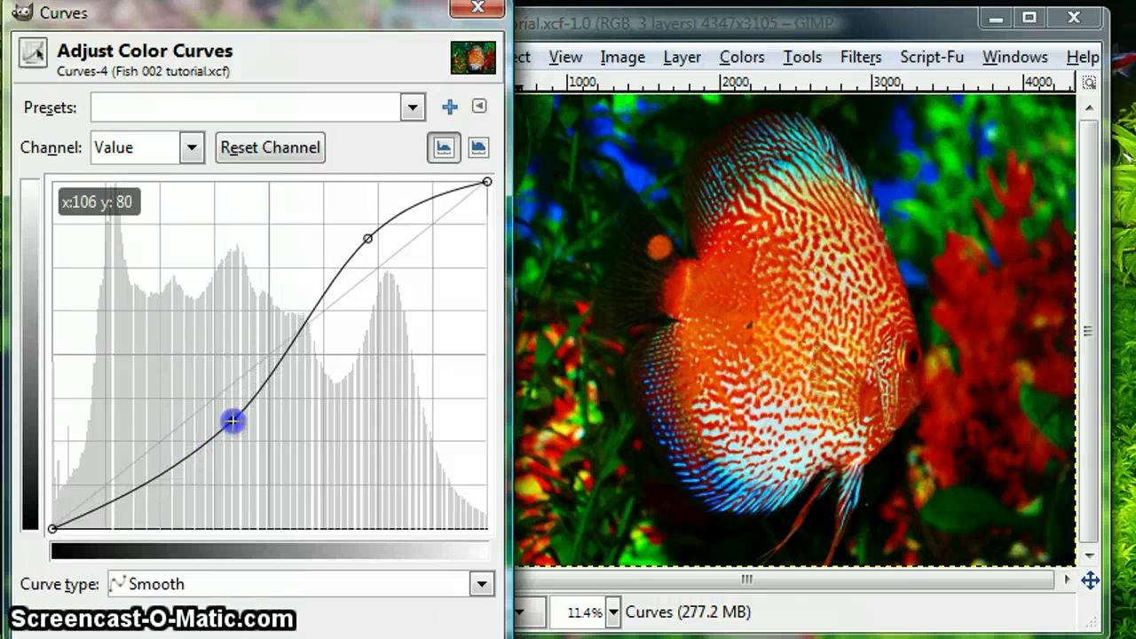
{"action": "left_click_drag", "start_coordinate": [368, 239], "coordinate": [317, 259]}
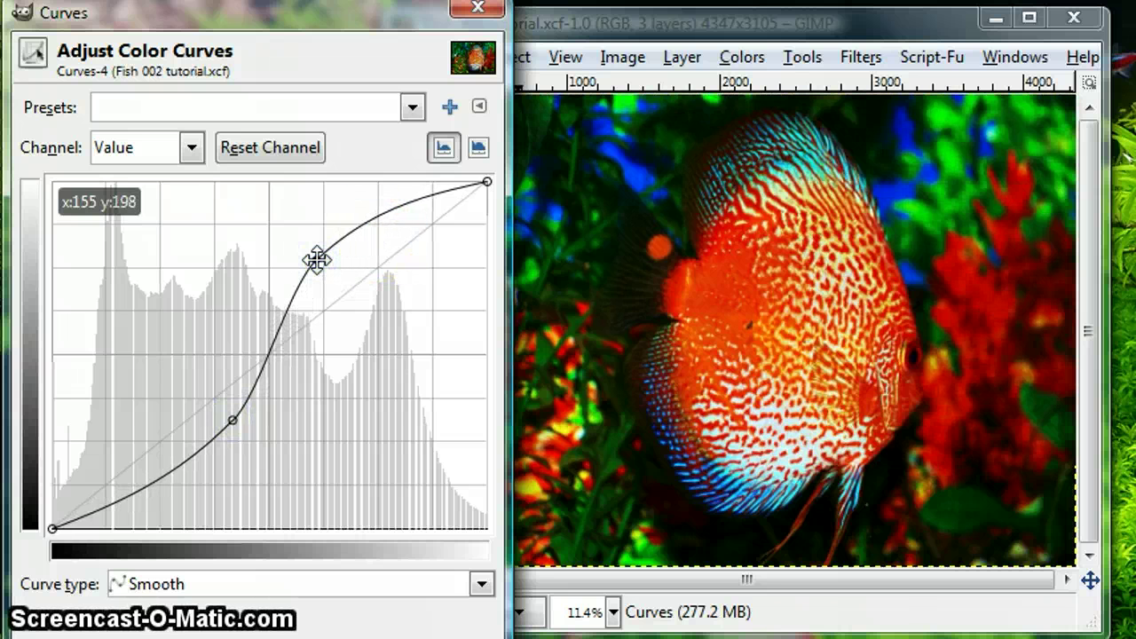
{"action": "left_click_drag", "start_coordinate": [317, 259], "coordinate": [386, 173]}
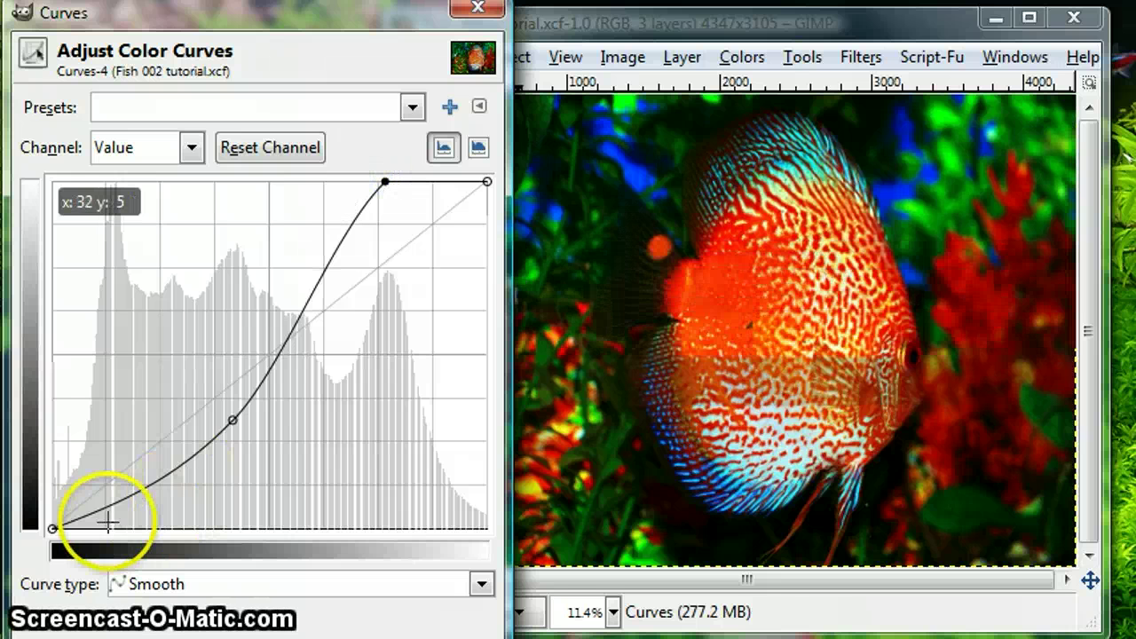
Fine-tune the curve points and endpoints, lowering the white point slightly to tame highlights
{"action": "left_click_drag", "start_coordinate": [53, 527], "coordinate": [103, 527]}
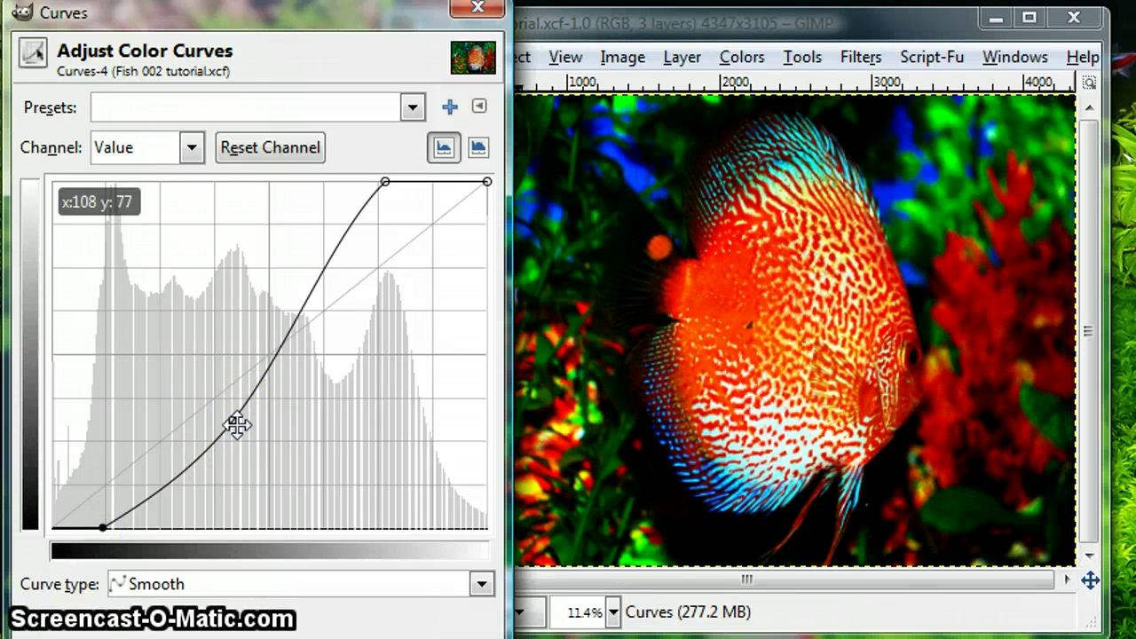
{"action": "left_click_drag", "start_coordinate": [236, 426], "coordinate": [222, 418]}
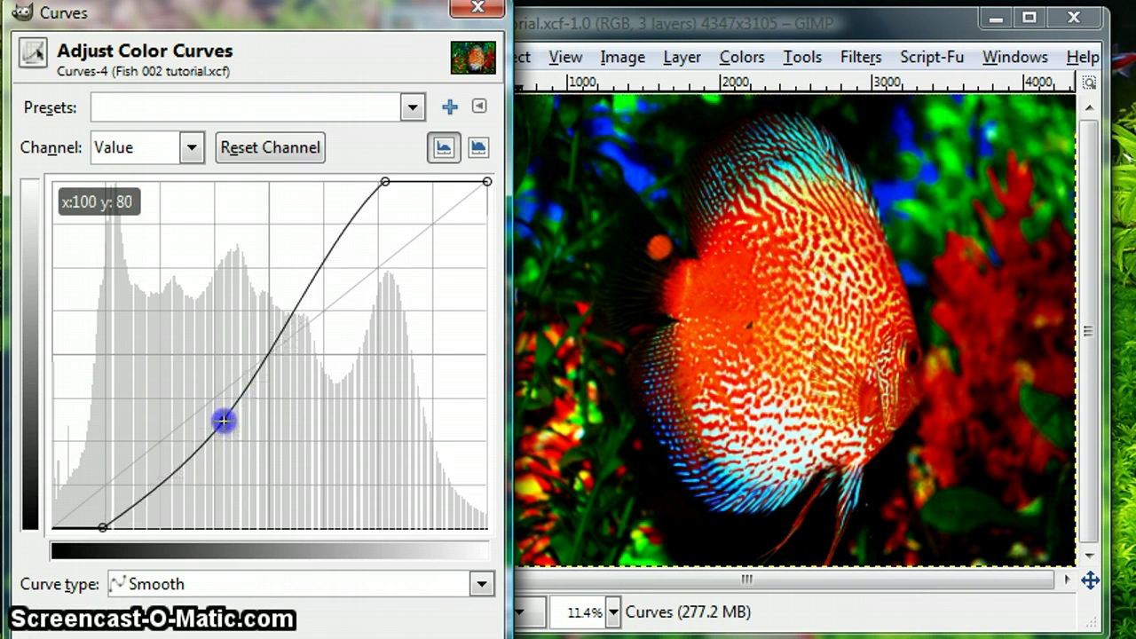
{"action": "left_click", "coordinate": [102, 531]}
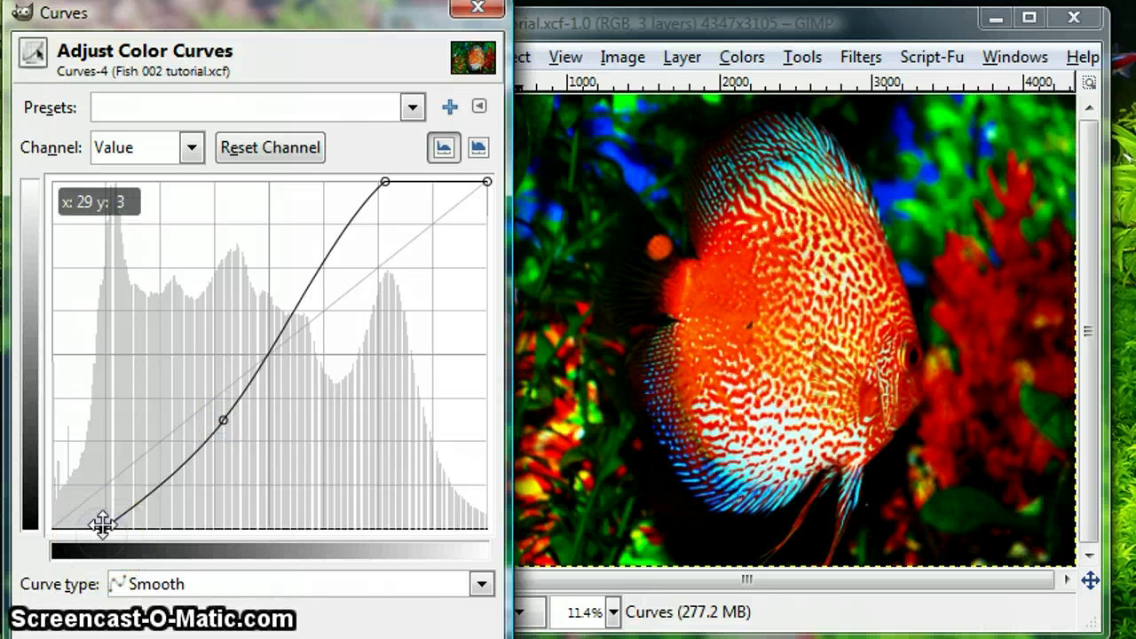
{"action": "left_click_drag", "start_coordinate": [103, 526], "coordinate": [28, 539]}
{"action": "mouse_move", "coordinate": [386, 183]}
{"action": "left_mouse_down"}
{"action": "mouse_move", "coordinate": [393, 193]}
{"action": "mouse_move", "coordinate": [406, 181]}
{"action": "left_mouse_up"}
{"action": "mouse_move", "coordinate": [222, 421]}
{"action": "left_mouse_down"}
{"action": "mouse_move", "coordinate": [219, 445]}
{"action": "mouse_move", "coordinate": [224, 425]}
{"action": "mouse_move", "coordinate": [207, 421]}
{"action": "left_mouse_up"}
{"action": "left_click_drag", "start_coordinate": [389, 205], "coordinate": [392, 229]}
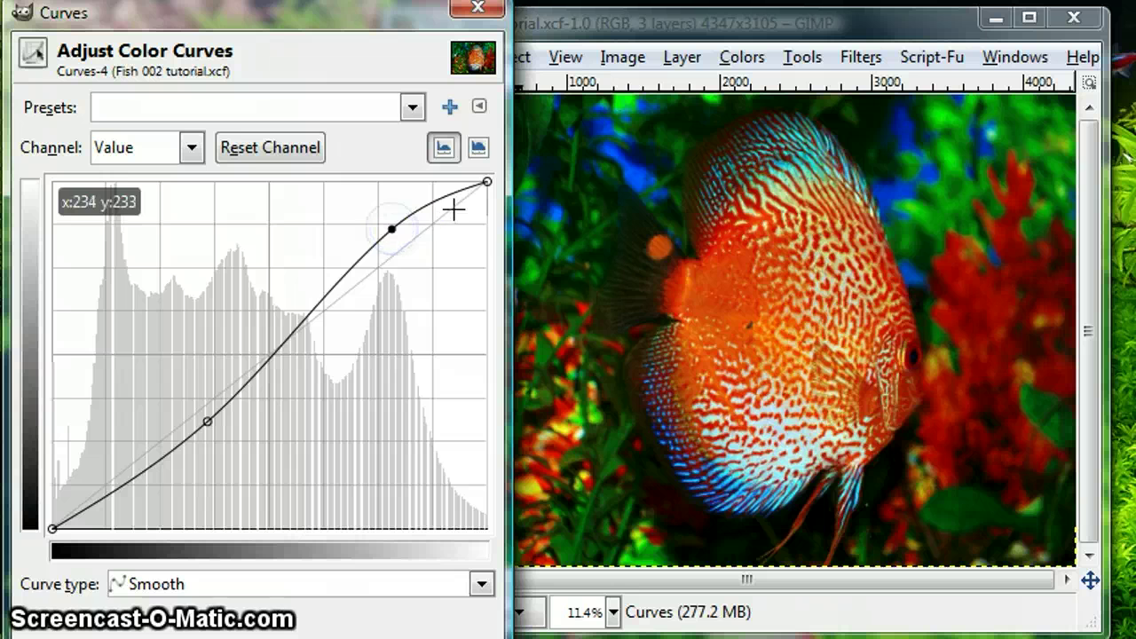
{"action": "left_click_drag", "start_coordinate": [480, 185], "coordinate": [483, 192]}
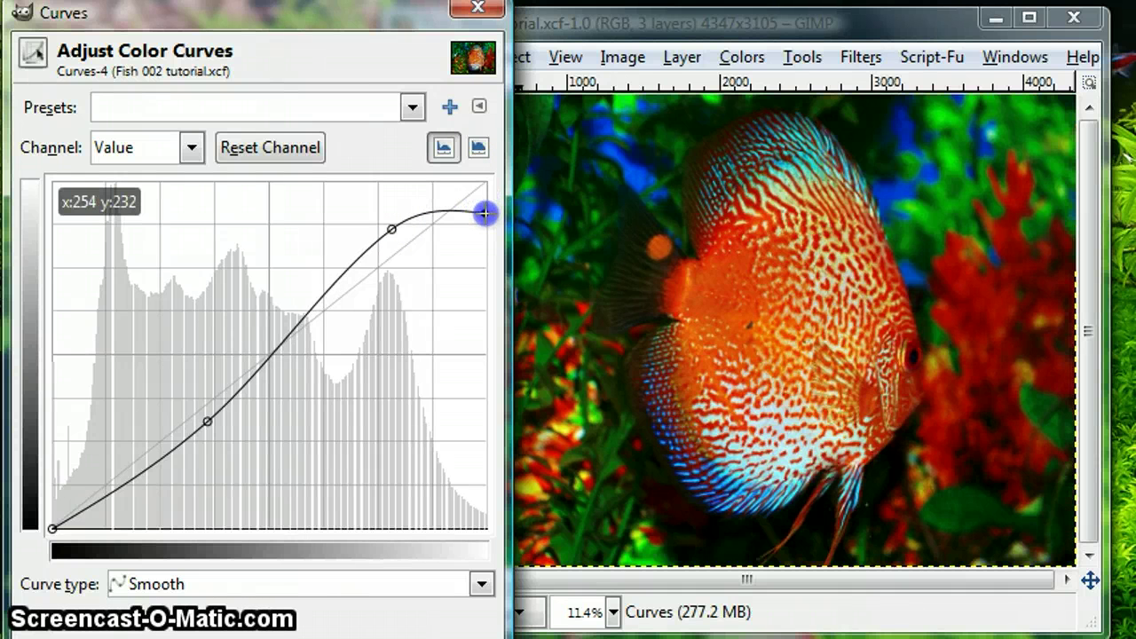
{"action": "left_click_drag", "start_coordinate": [485, 213], "coordinate": [512, 120]}
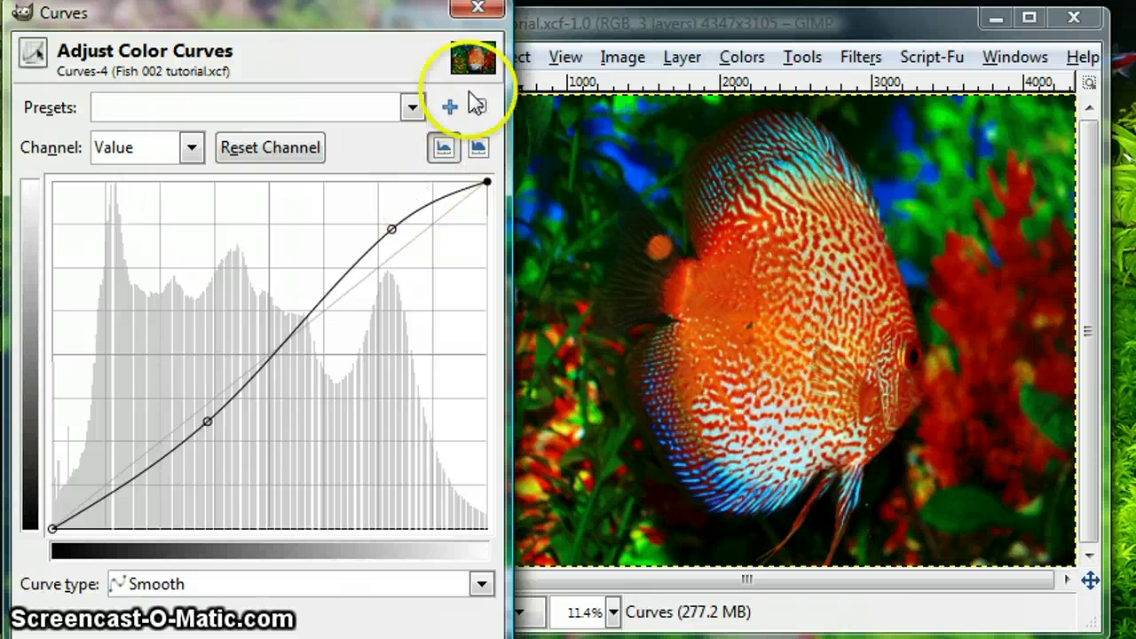
{"action": "left_click", "coordinate": [486, 184]}
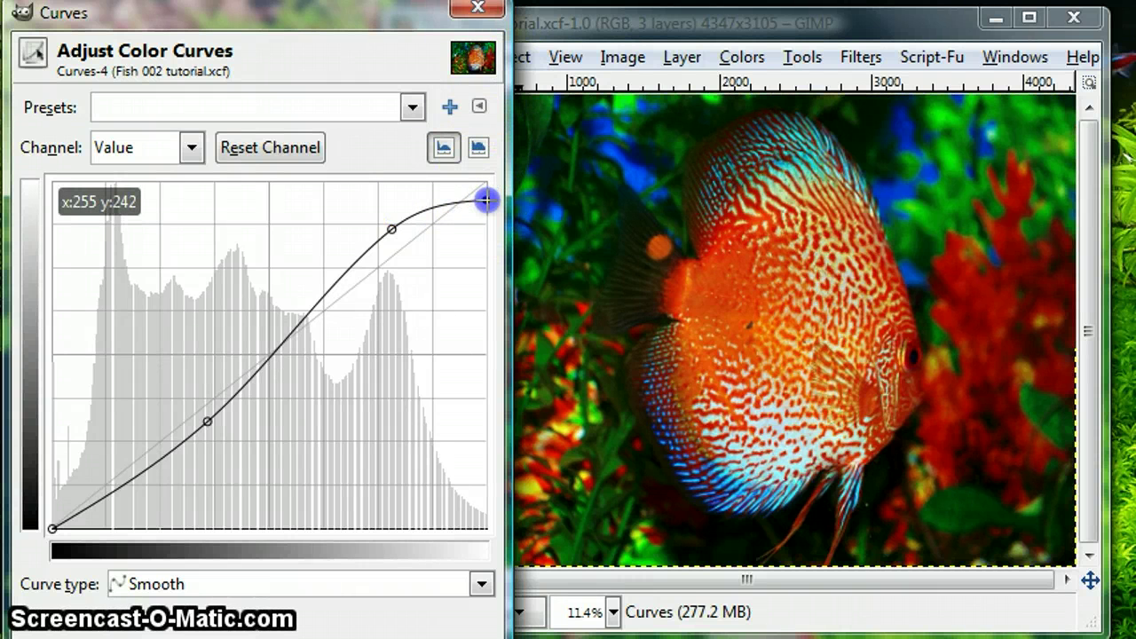
{"action": "mouse_move", "coordinate": [486, 201]}
{"action": "left_mouse_down"}
{"action": "mouse_move", "coordinate": [483, 218]}
{"action": "mouse_move", "coordinate": [487, 201]}
{"action": "left_mouse_up"}
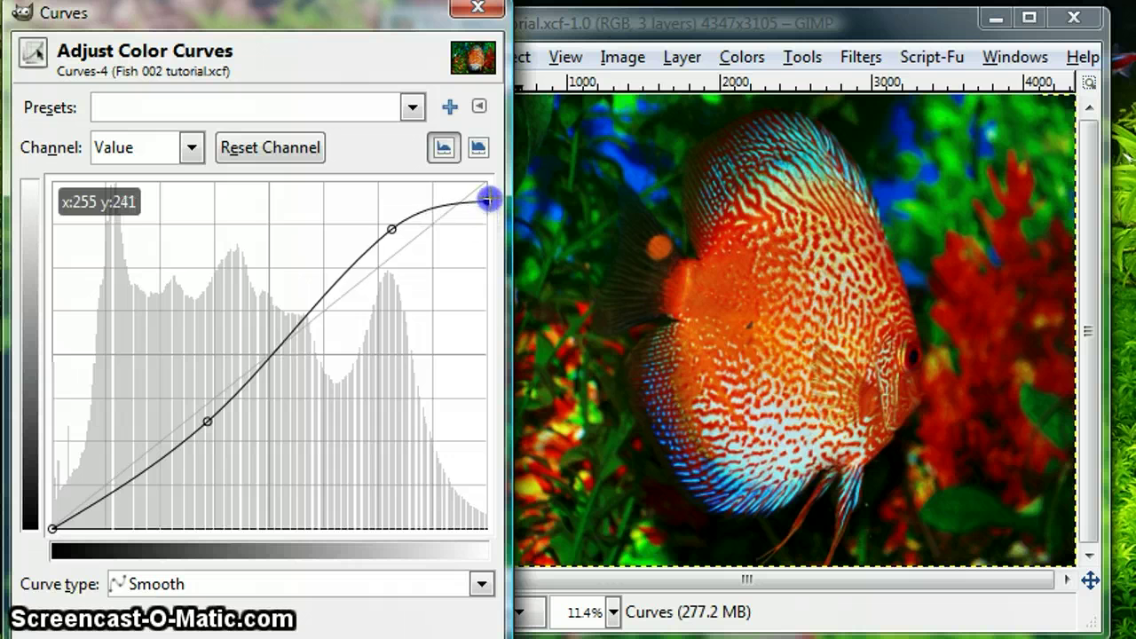
Reset the Value curve and redraw a steeper two-point S-curve
{"action": "left_click", "coordinate": [310, 160]}
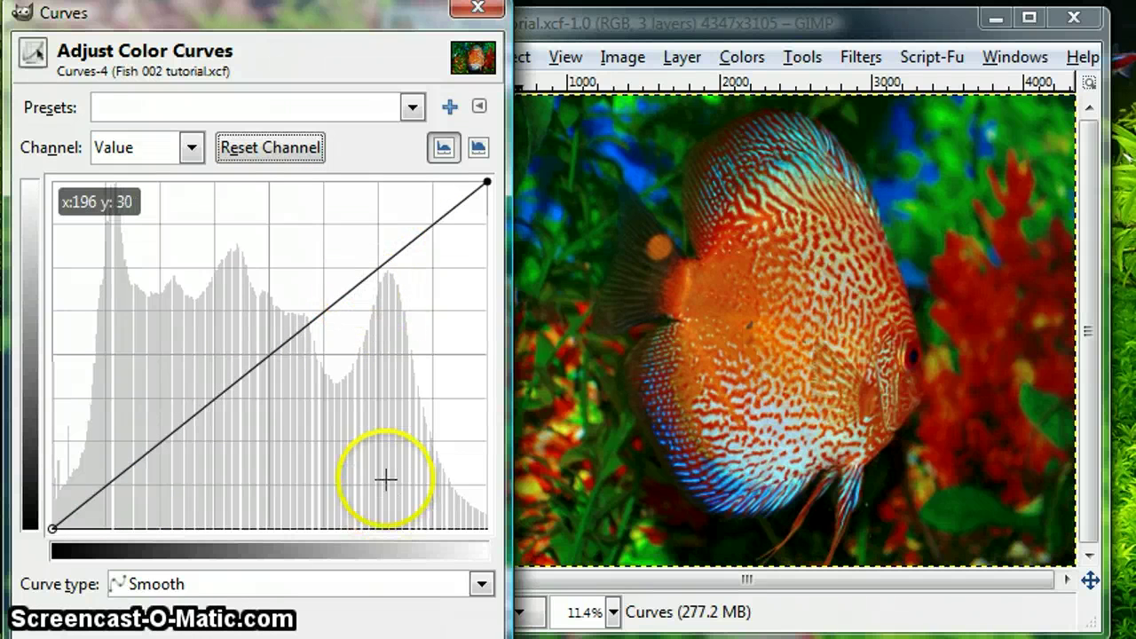
{"action": "left_click_drag", "start_coordinate": [389, 257], "coordinate": [389, 240]}
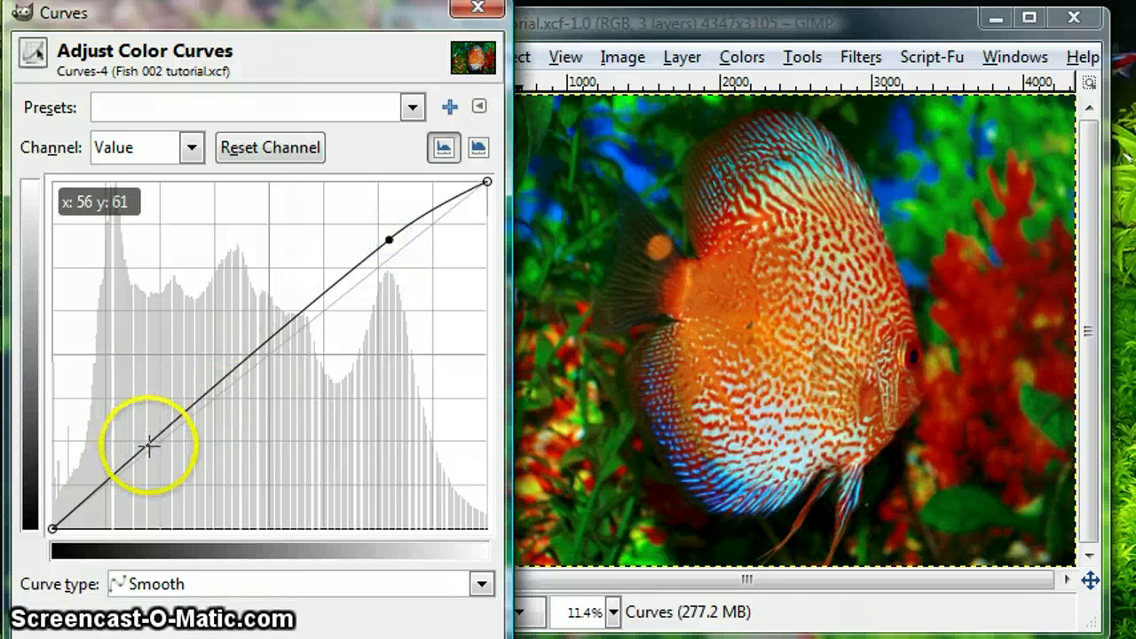
{"action": "left_click_drag", "start_coordinate": [147, 441], "coordinate": [176, 469]}
{"action": "mouse_move", "coordinate": [373, 247]}
{"action": "left_mouse_down"}
{"action": "mouse_move", "coordinate": [393, 233]}
{"action": "mouse_move", "coordinate": [381, 232]}
{"action": "left_mouse_up"}
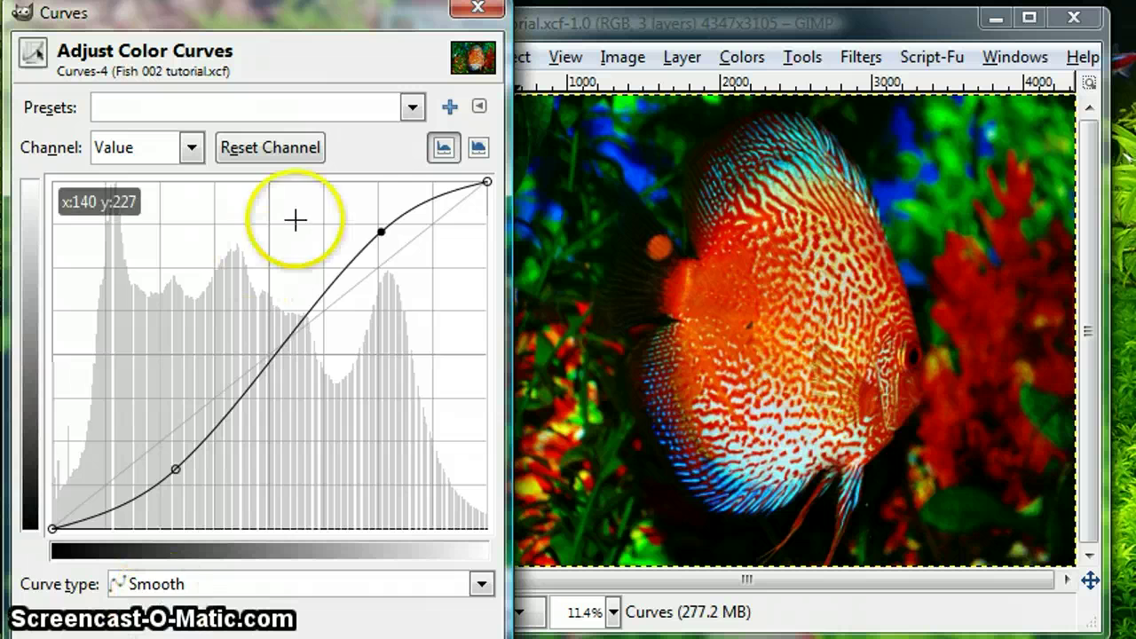
Apply the curves adjustment and bring the Layers list back beside the image
{"action": "left_click_drag", "start_coordinate": [322, 27], "coordinate": [328, 0]}
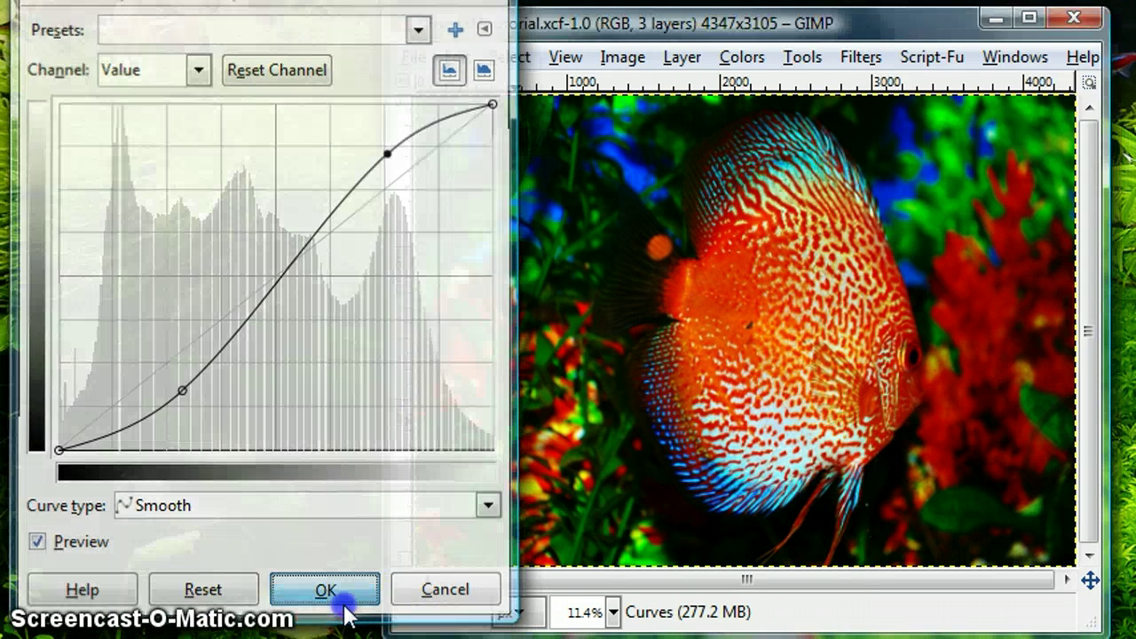
{"action": "left_click", "coordinate": [346, 597]}
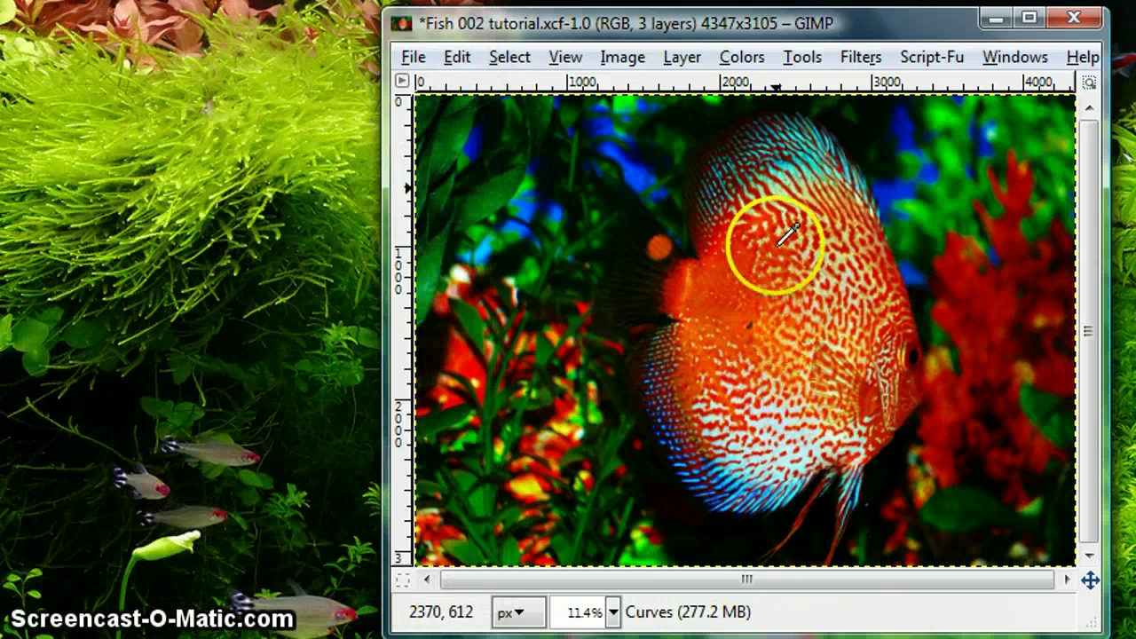
{"action": "left_click_drag", "start_coordinate": [766, 32], "coordinate": [413, 34]}
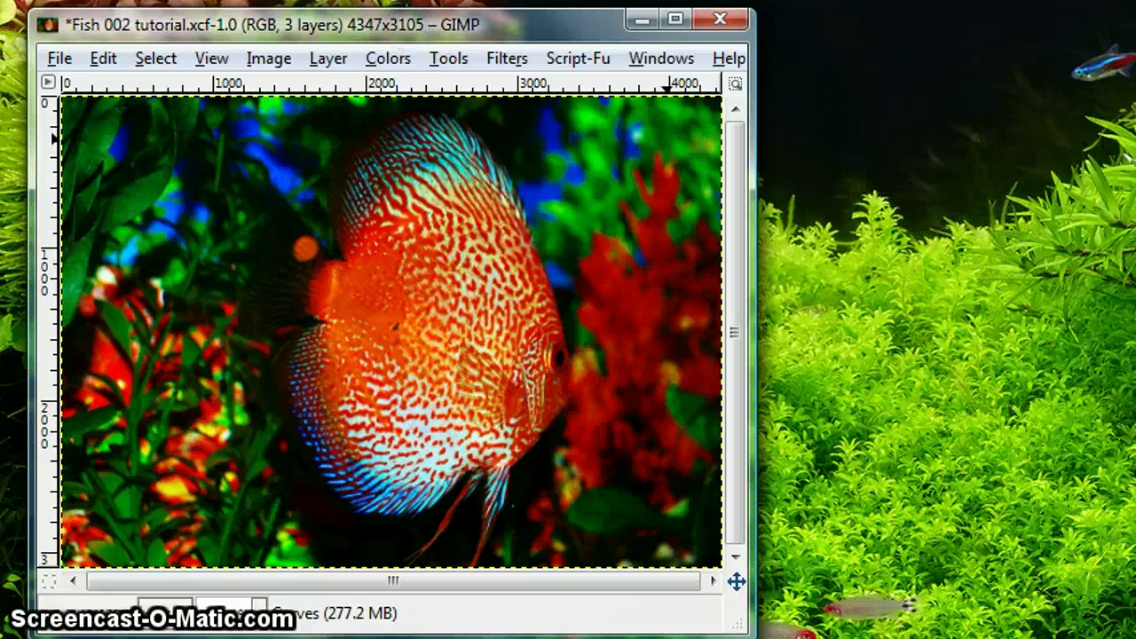
{"action": "key", "text": "ctrl+l"}
Duplicate the Curves layer and rename the new copy 'Saturation'
{"action": "left_click_drag", "start_coordinate": [1047, 112], "coordinate": [952, 112]}
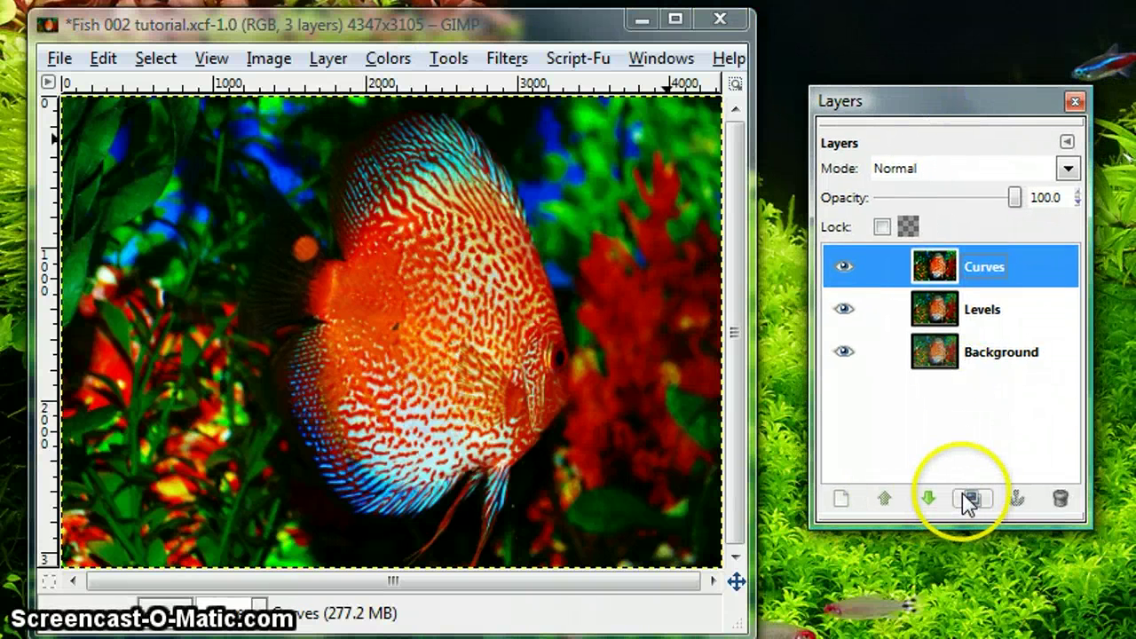
{"action": "left_click", "coordinate": [972, 498]}
{"action": "left_click", "coordinate": [994, 274]}
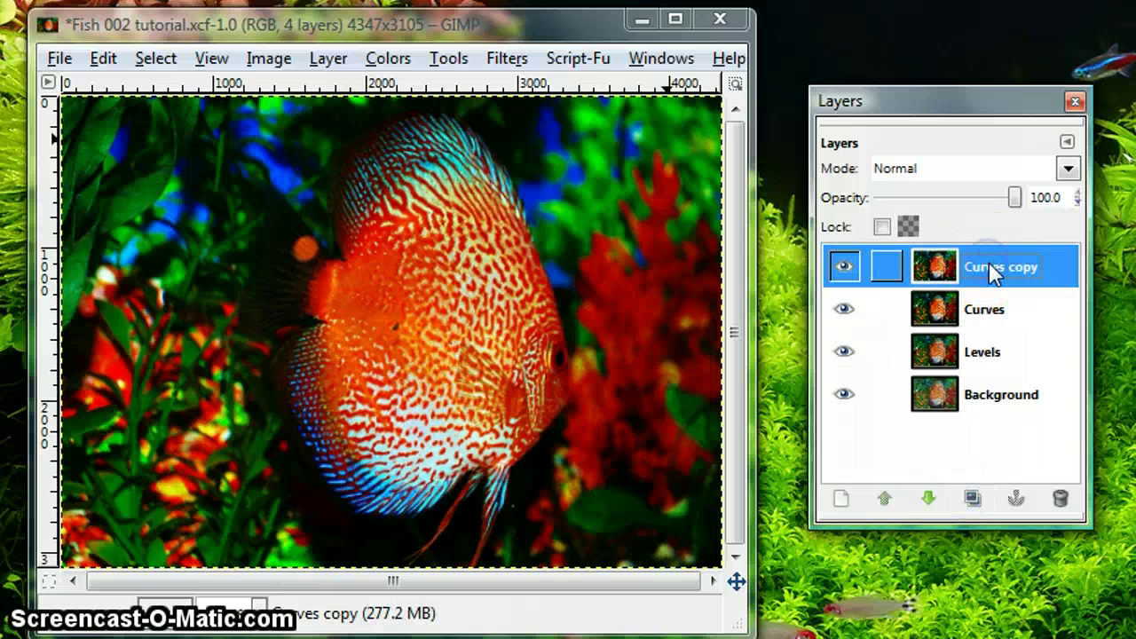
{"action": "double_click", "coordinate": [993, 271]}
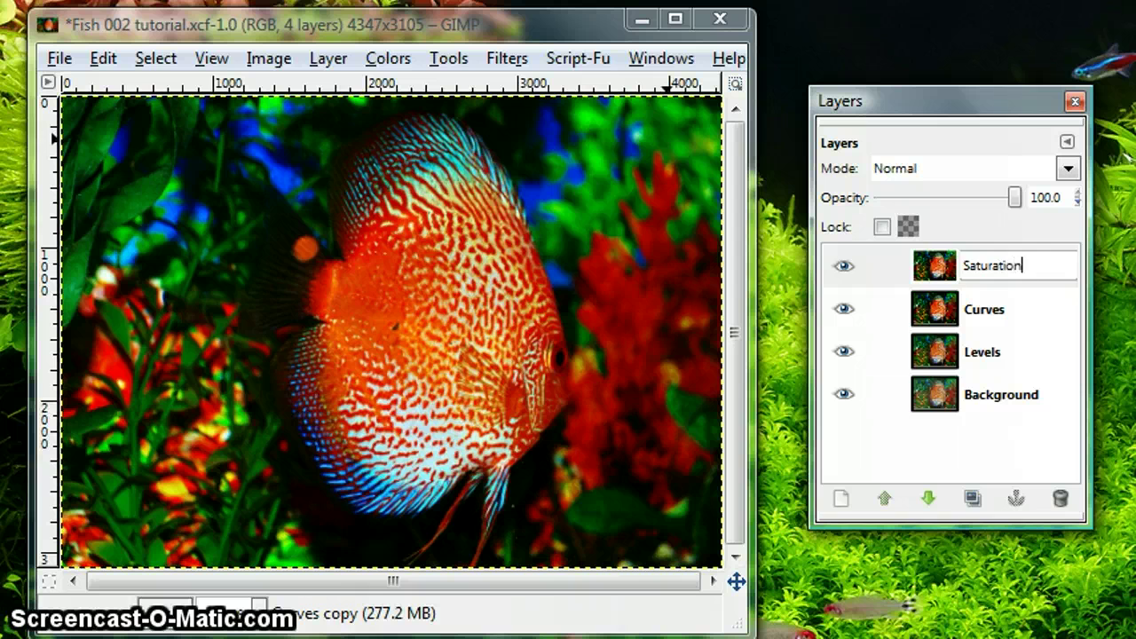
{"action": "type", "text": "Saturation"}
{"action": "key", "text": "Return"}
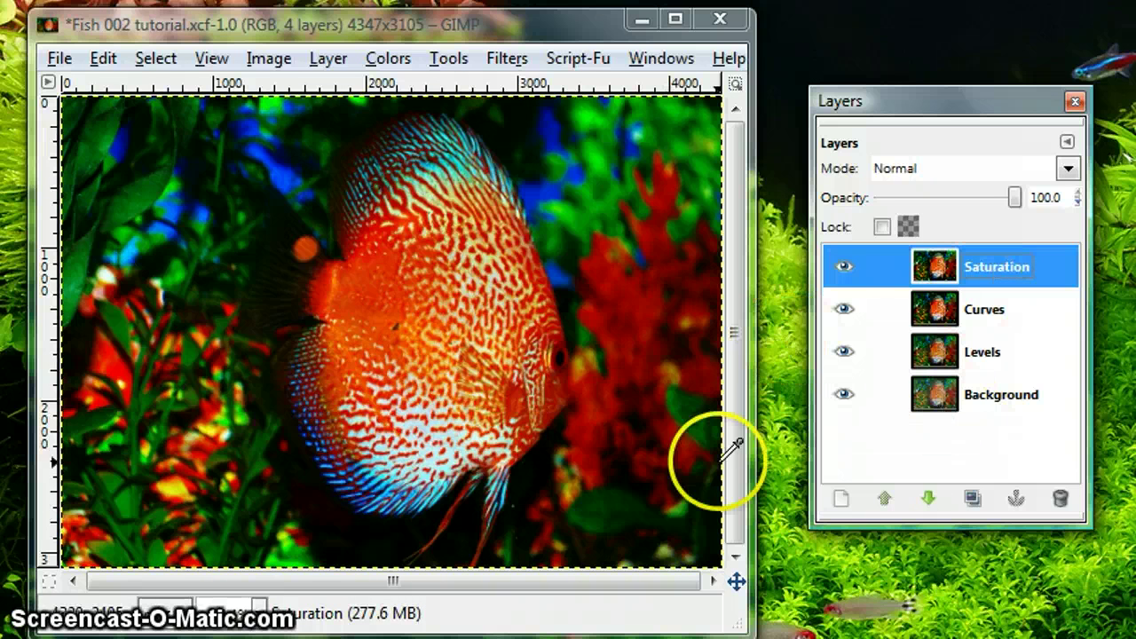
{"action": "left_click", "coordinate": [395, 62]}
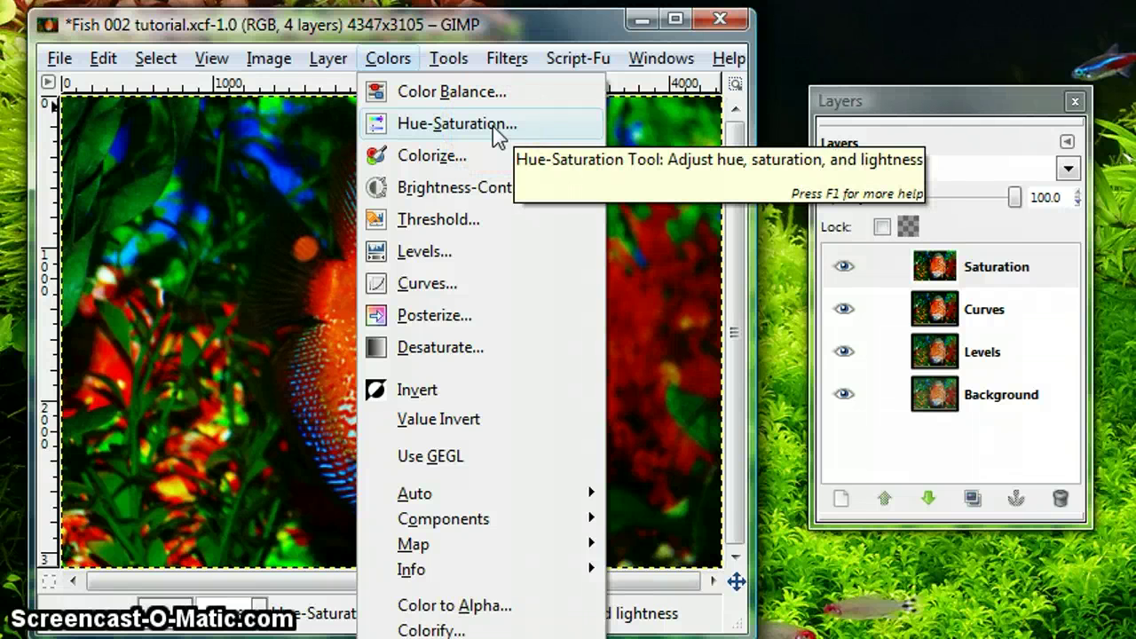
Open the Hue-Saturation adjustment from the Colors menu for the Saturation layer
{"action": "left_click", "coordinate": [480, 100]}
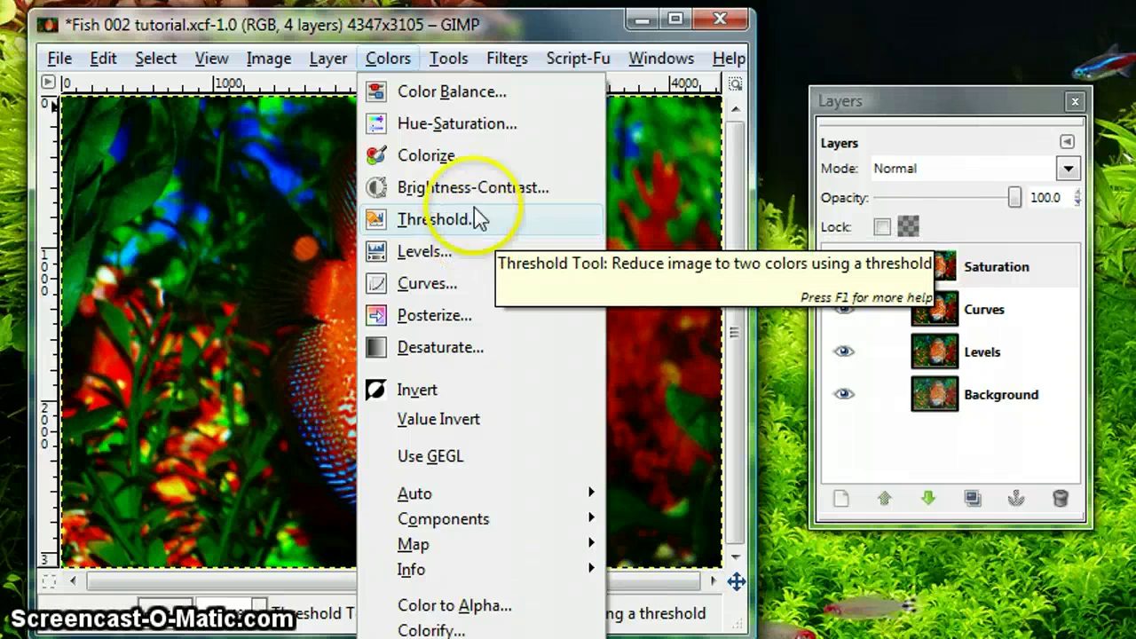
{"action": "left_click", "coordinate": [477, 137]}
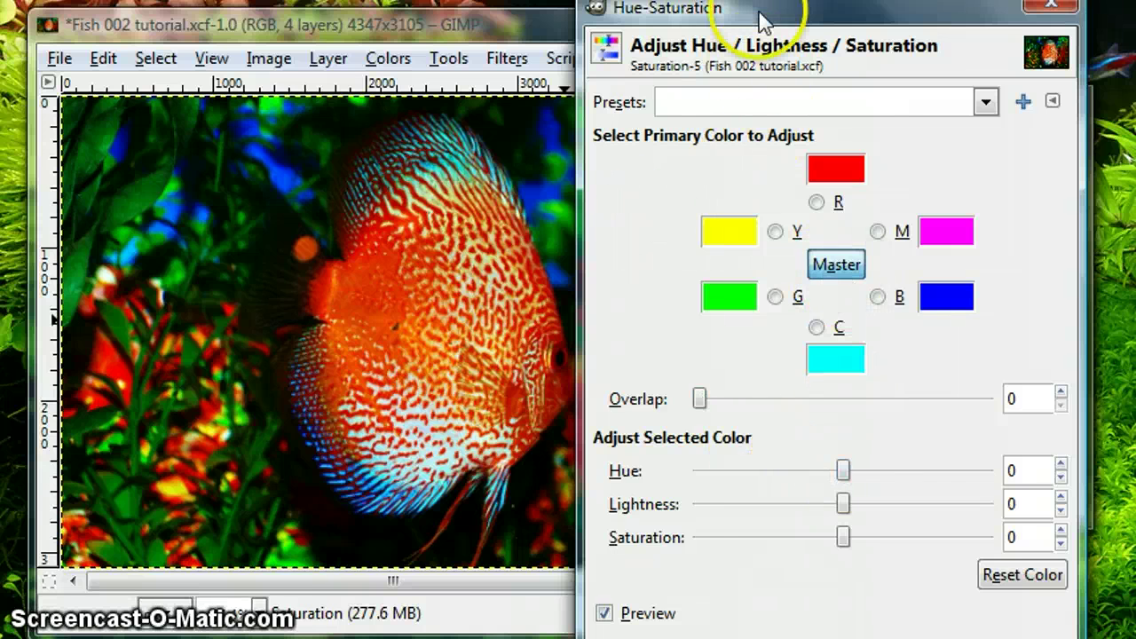
{"action": "left_click", "coordinate": [844, 471]}
{"action": "left_click_drag", "start_coordinate": [862, 473], "coordinate": [988, 484]}
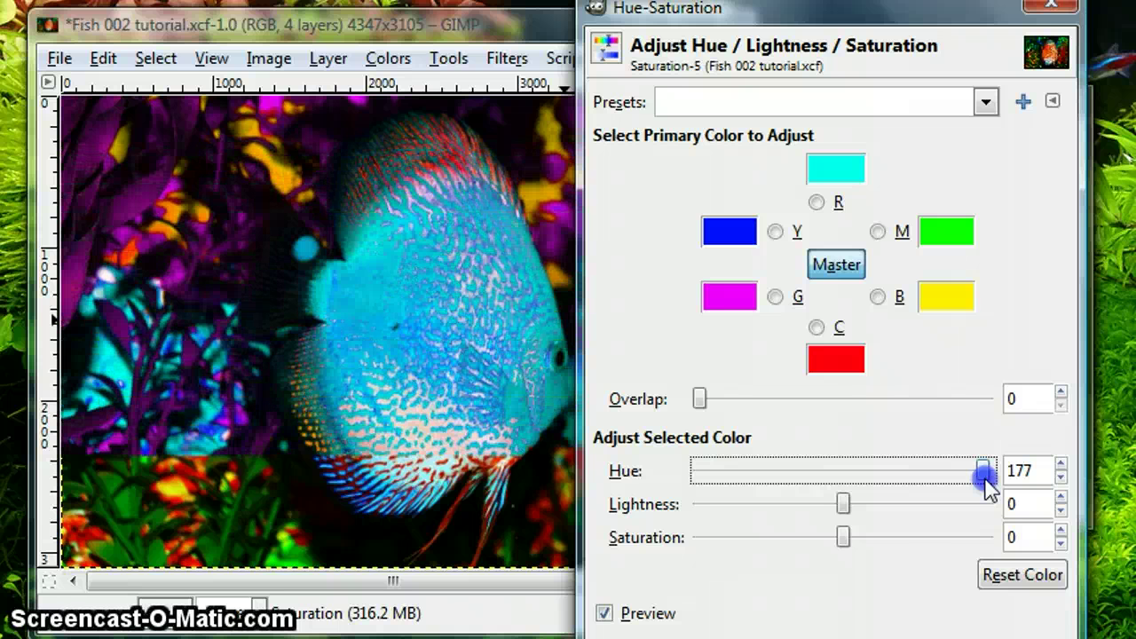
{"action": "left_click_drag", "start_coordinate": [988, 483], "coordinate": [845, 487]}
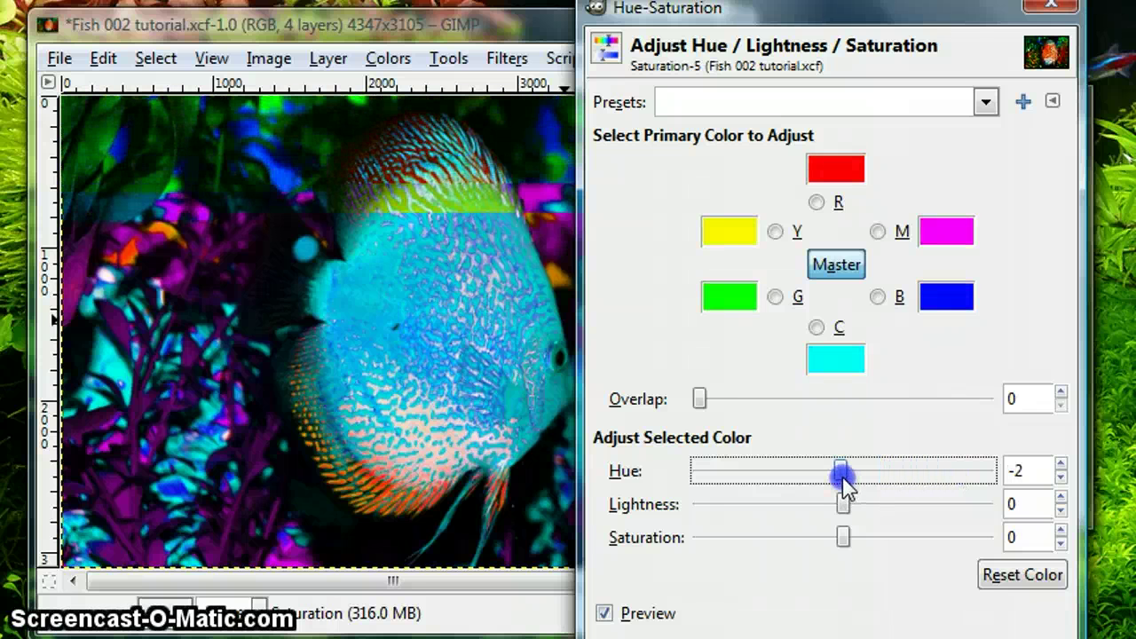
{"action": "left_click", "coordinate": [1030, 484]}
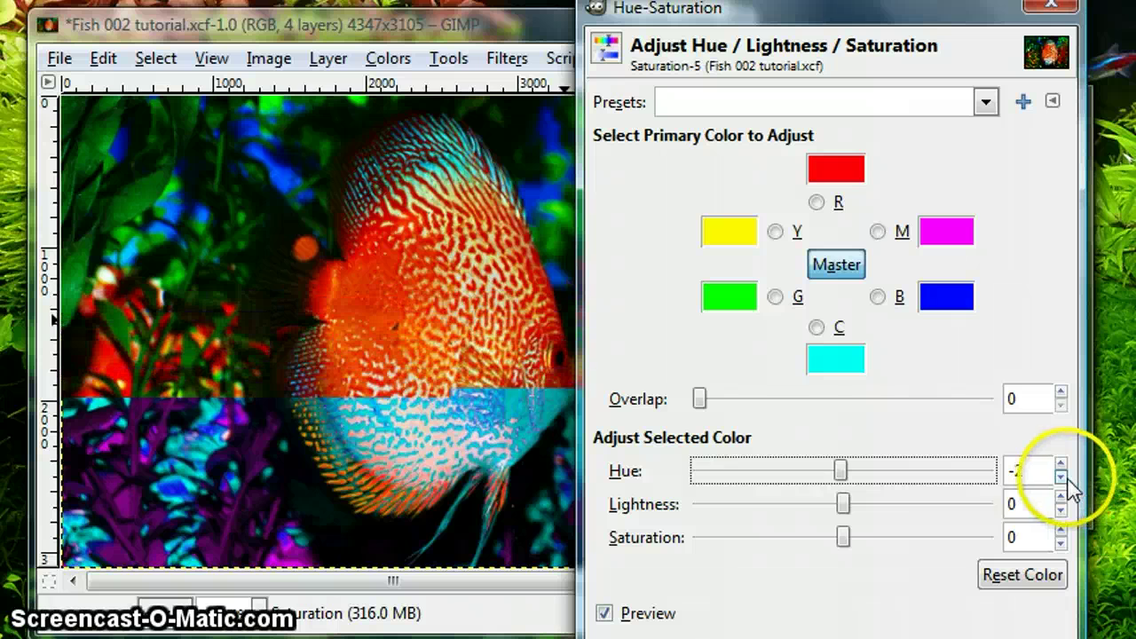
{"action": "left_click", "coordinate": [1063, 479]}
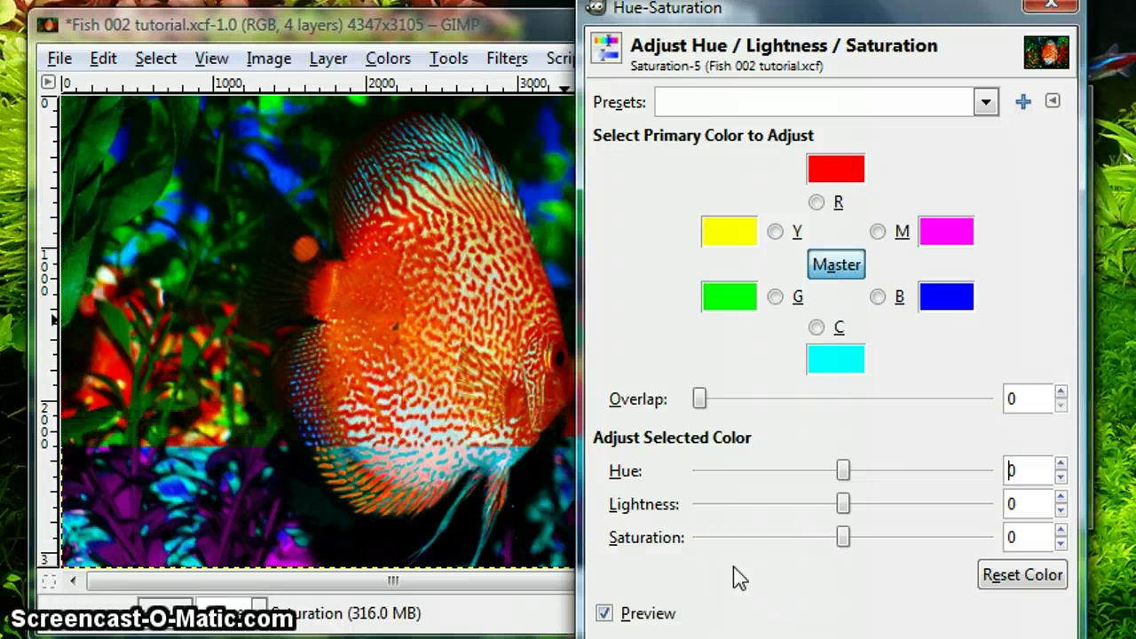
{"action": "left_click_drag", "start_coordinate": [845, 537], "coordinate": [994, 544]}
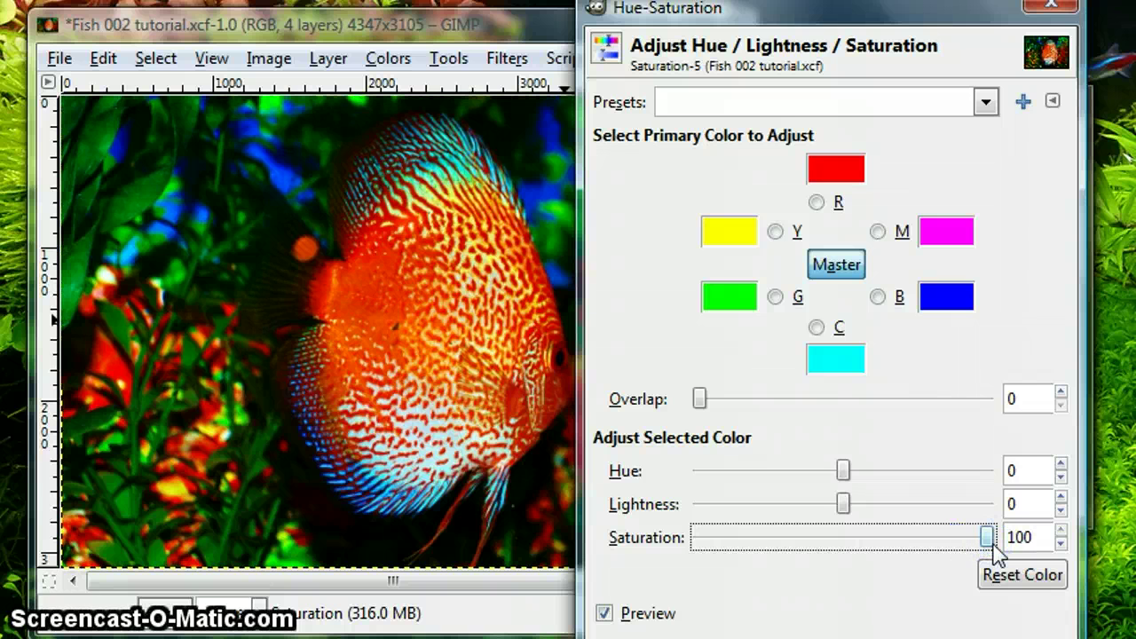
{"action": "left_click_drag", "start_coordinate": [875, 537], "coordinate": [667, 545]}
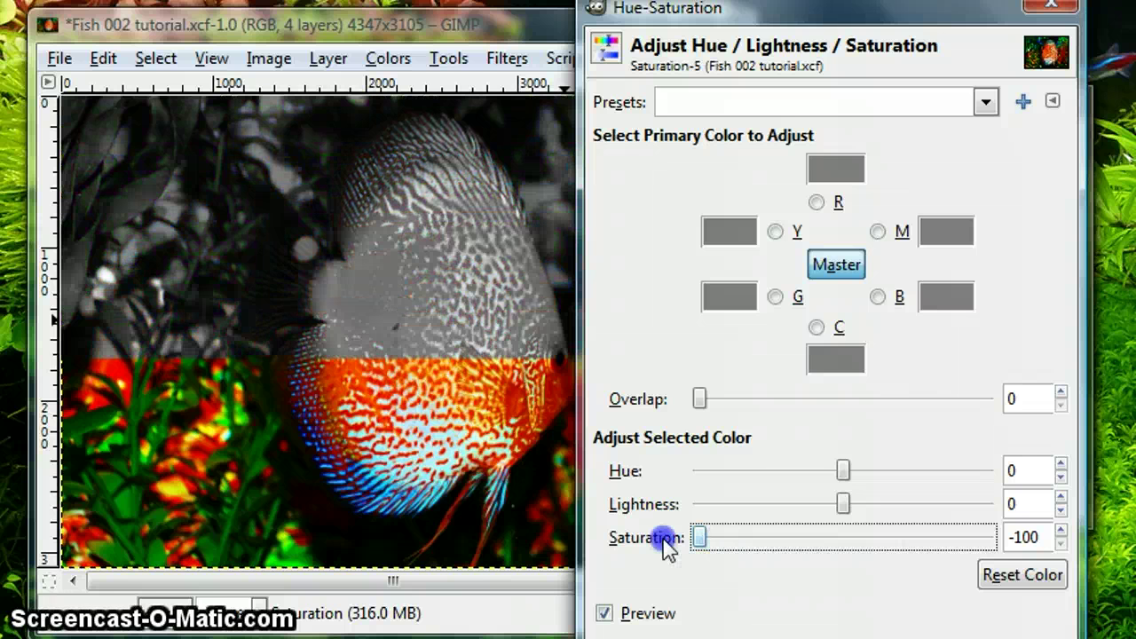
{"action": "left_click_drag", "start_coordinate": [672, 550], "coordinate": [696, 515]}
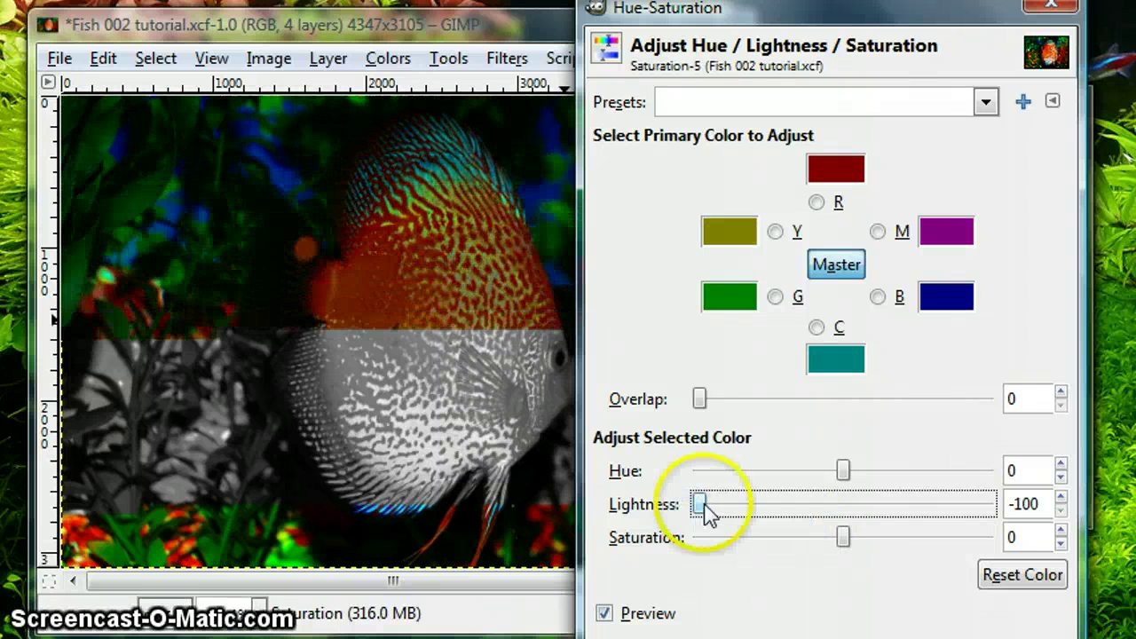
{"action": "left_click_drag", "start_coordinate": [707, 510], "coordinate": [1017, 505]}
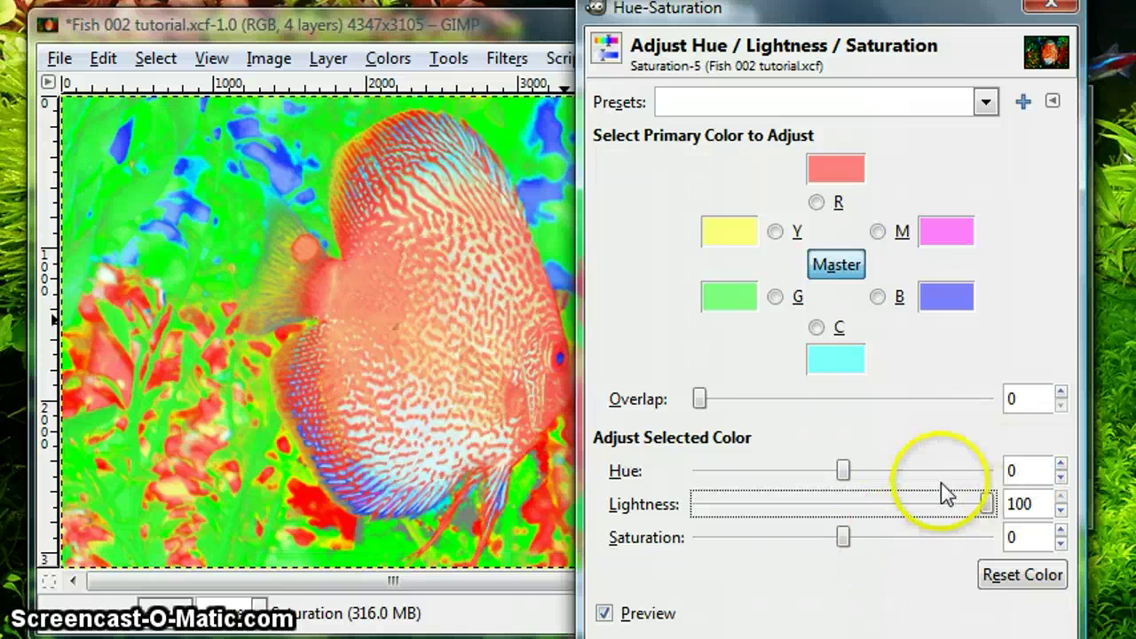
{"action": "left_click", "coordinate": [988, 504]}
{"action": "left_click_drag", "start_coordinate": [988, 504], "coordinate": [1004, 573]}
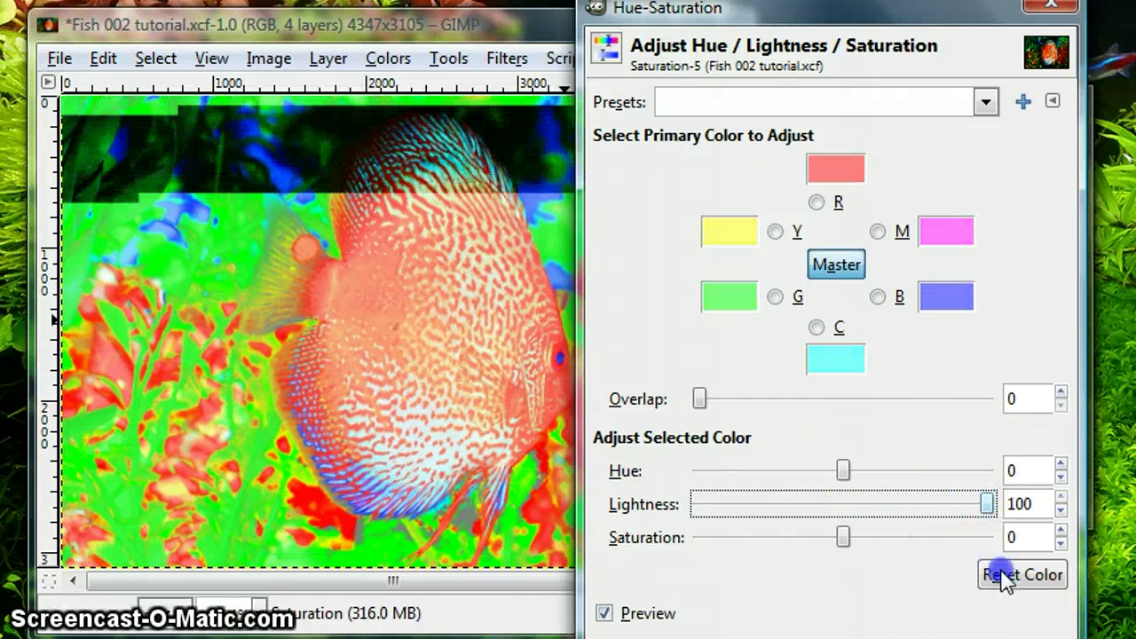
{"action": "left_click", "coordinate": [1004, 575]}
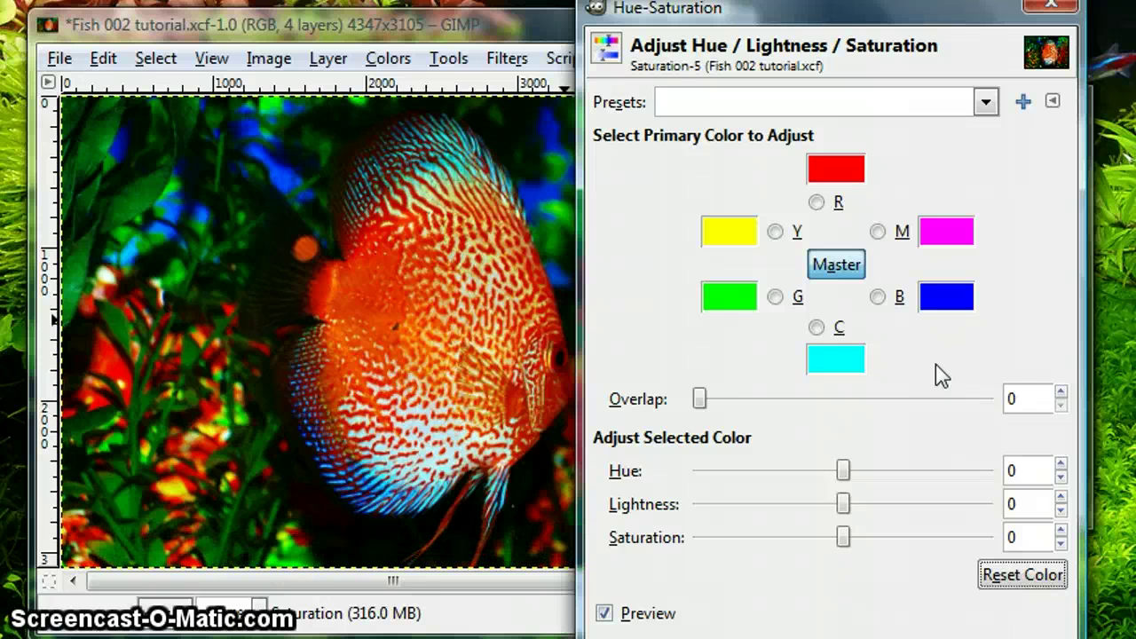
Strip all saturation from the greens, then desaturate the reds and reset them to zero
{"action": "left_click", "coordinate": [908, 375]}
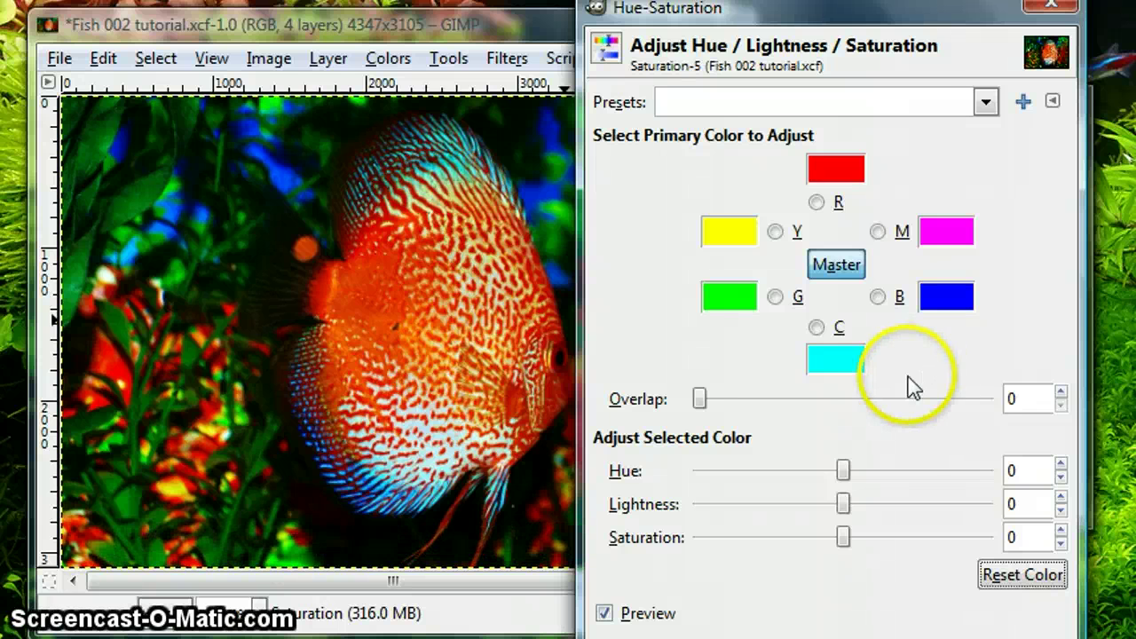
{"action": "left_click", "coordinate": [780, 298]}
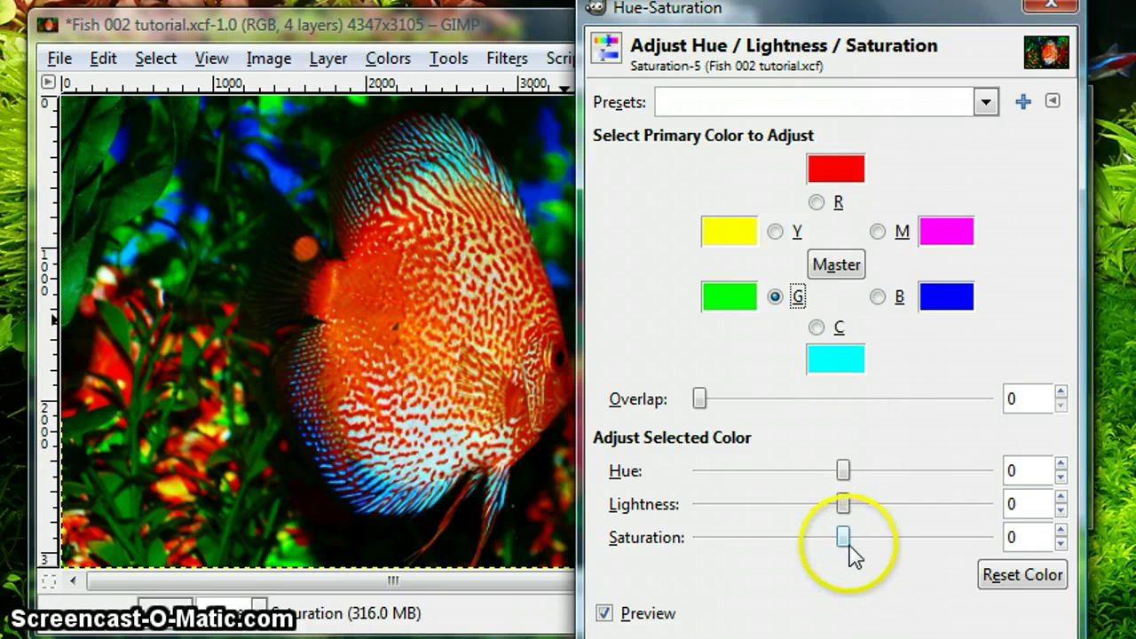
{"action": "left_click_drag", "start_coordinate": [848, 544], "coordinate": [609, 559]}
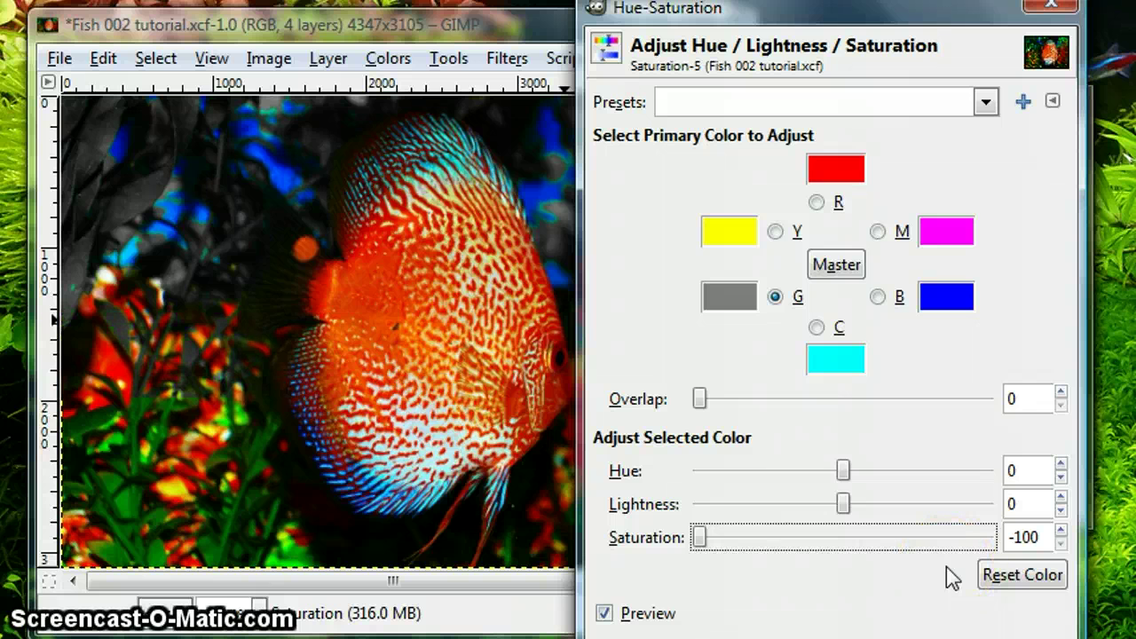
{"action": "left_click", "coordinate": [817, 204]}
{"action": "left_click_drag", "start_coordinate": [845, 540], "coordinate": [593, 546]}
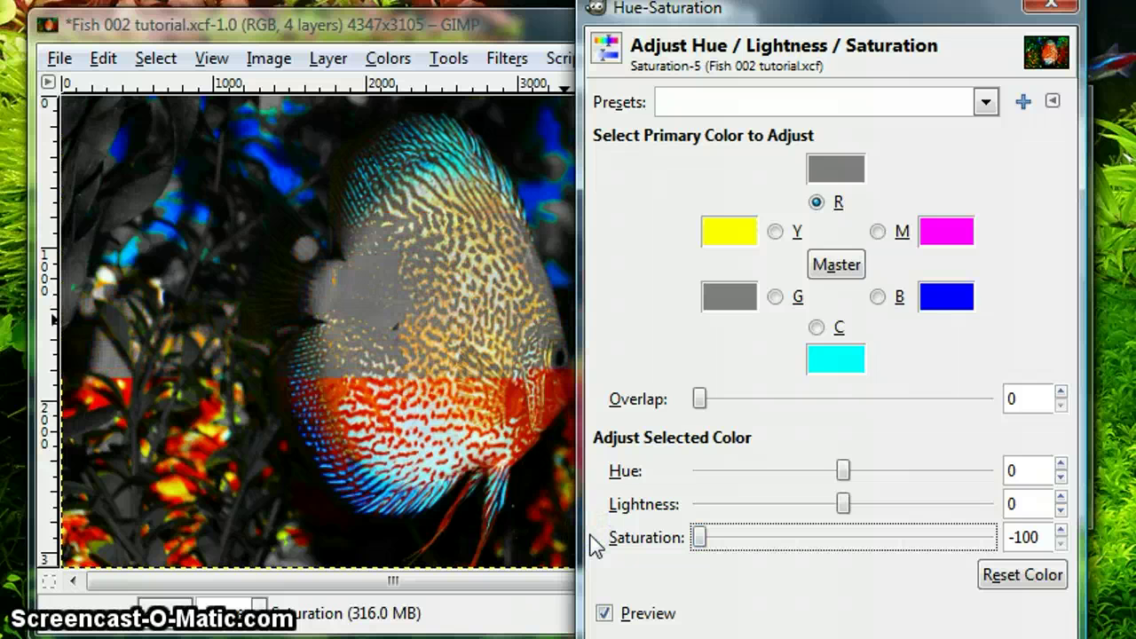
{"action": "left_click_drag", "start_coordinate": [692, 539], "coordinate": [828, 540]}
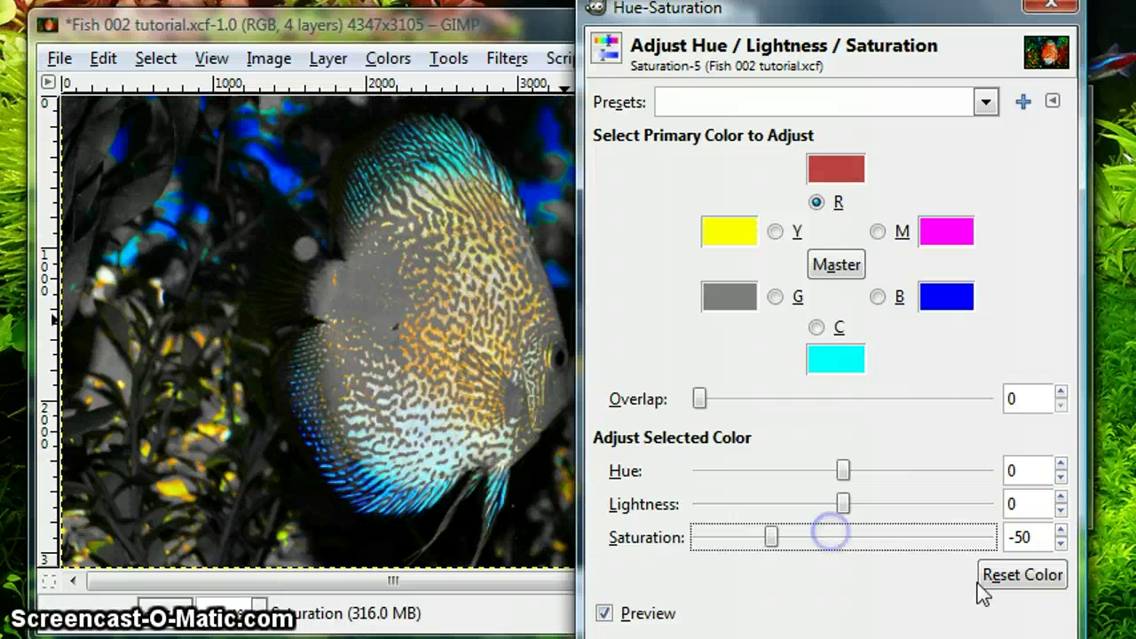
{"action": "left_click", "coordinate": [1030, 577]}
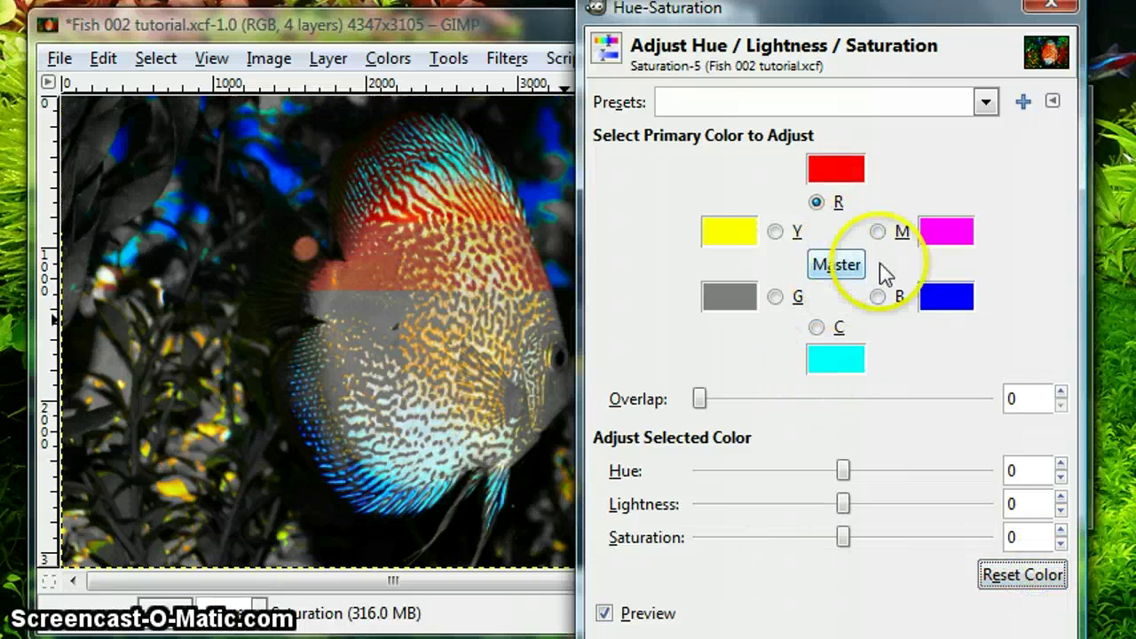
Remove saturation from the magentas and blues, then reset the blues to original colour
{"action": "left_click", "coordinate": [877, 232]}
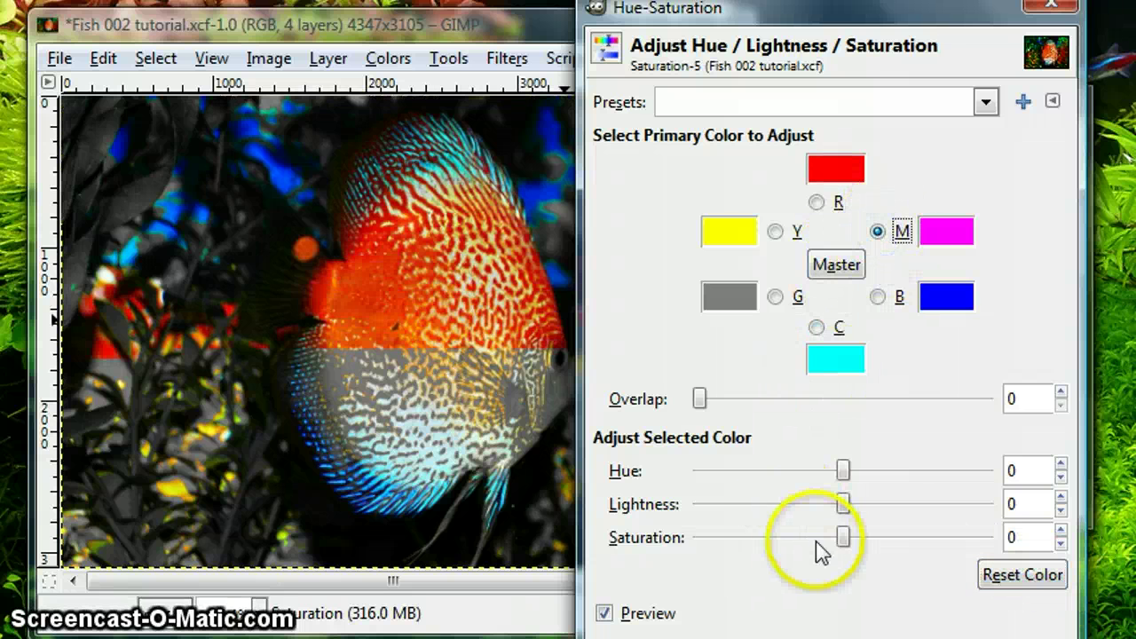
{"action": "left_click", "coordinate": [842, 538]}
{"action": "left_click_drag", "start_coordinate": [841, 545], "coordinate": [555, 554]}
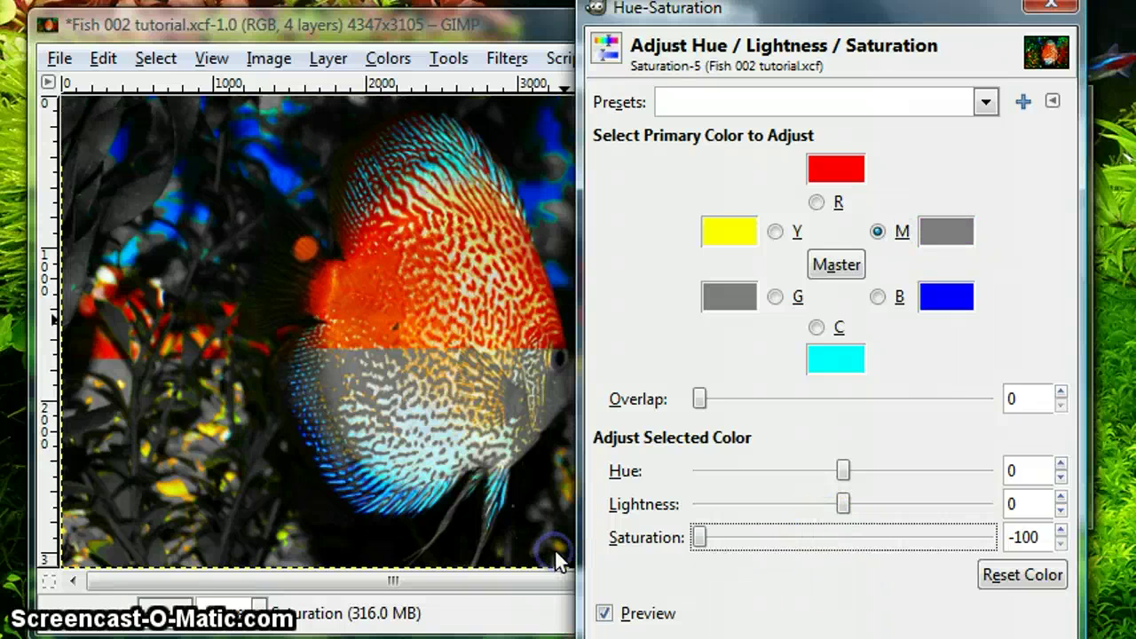
{"action": "left_click", "coordinate": [884, 300]}
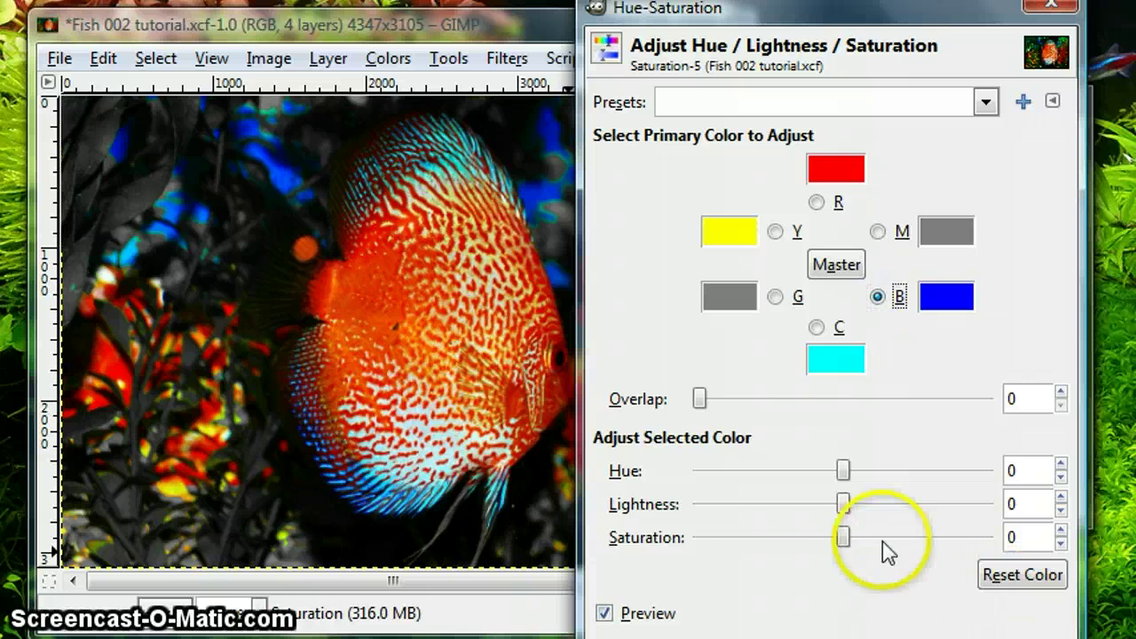
{"action": "left_click_drag", "start_coordinate": [844, 538], "coordinate": [650, 545]}
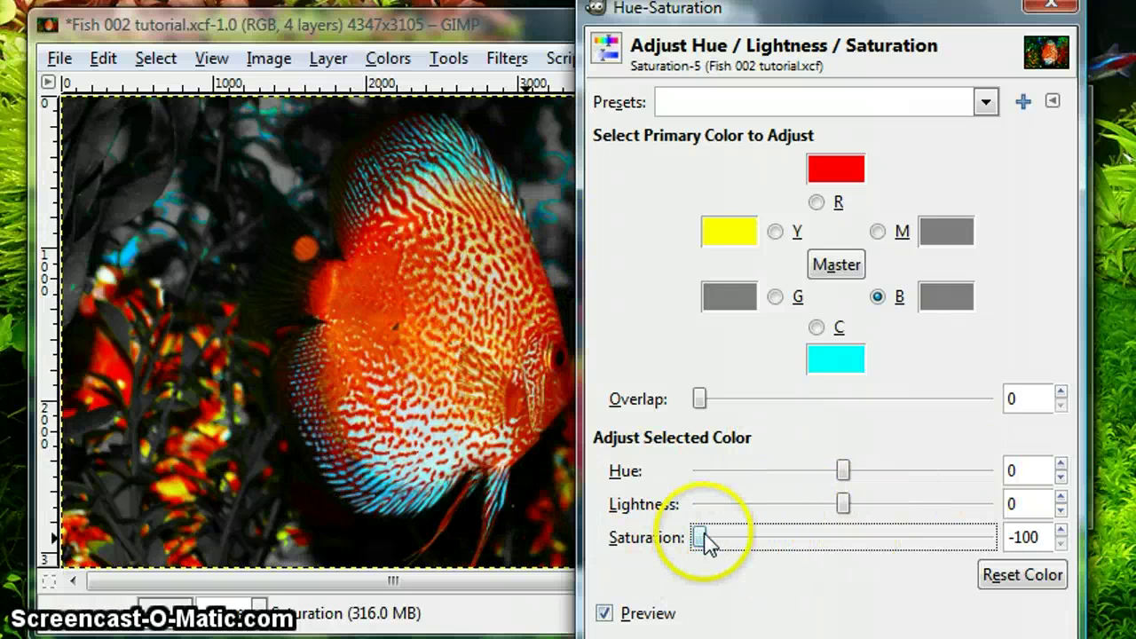
{"action": "left_click", "coordinate": [1030, 576]}
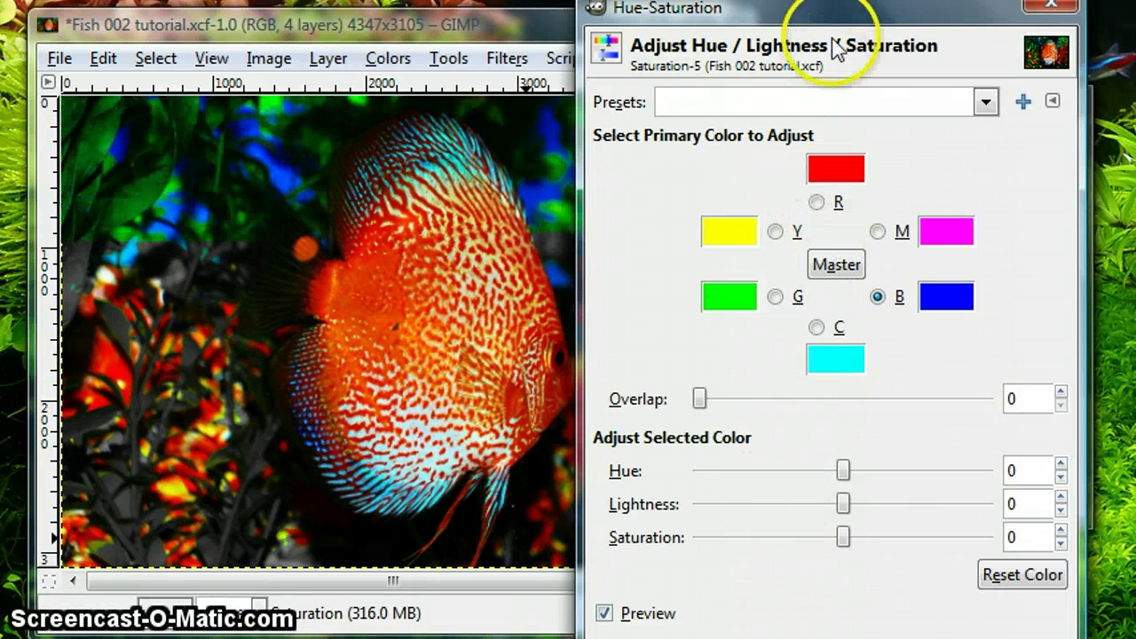
Move the Hue-Saturation dialog up and cancel it, discarding all changes
{"action": "left_click_drag", "start_coordinate": [844, 11], "coordinate": [820, 0]}
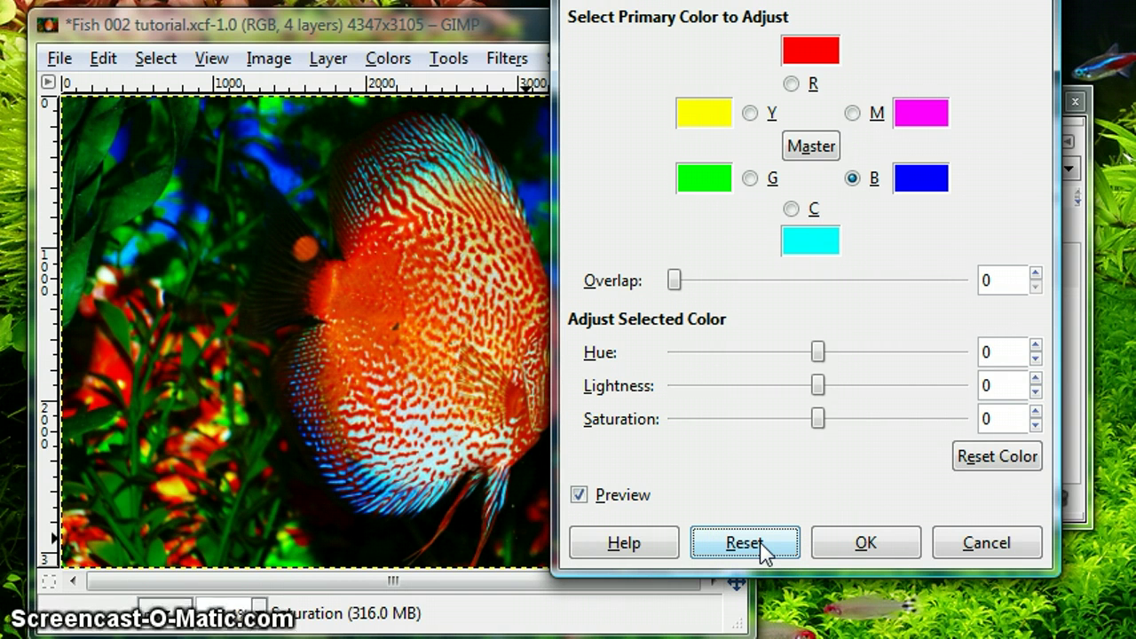
{"action": "left_click", "coordinate": [799, 542]}
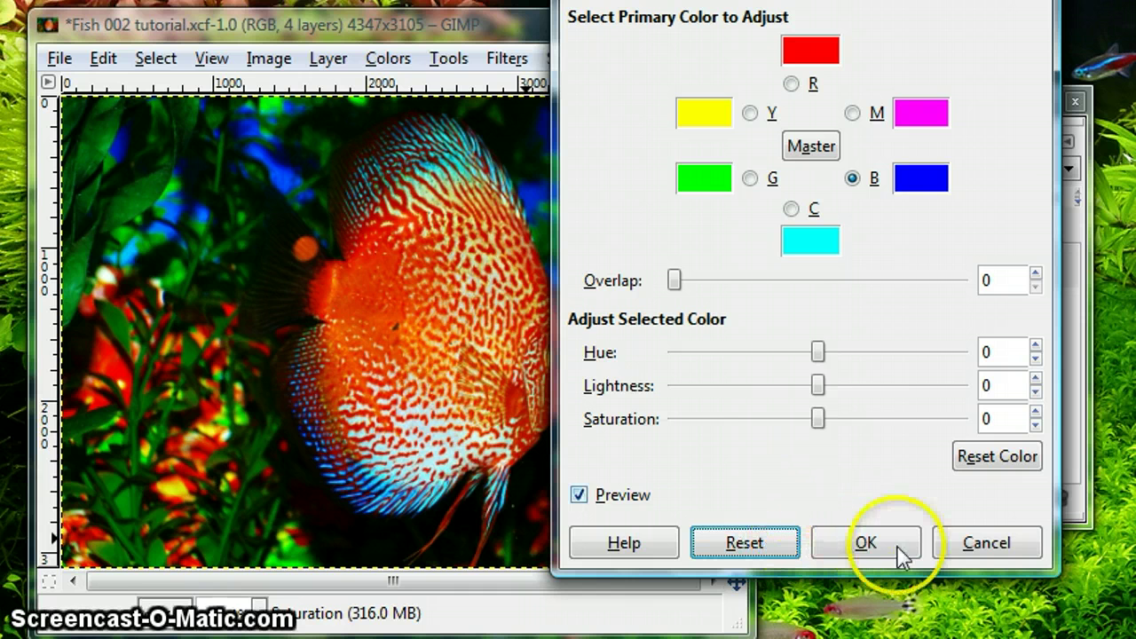
{"action": "left_click", "coordinate": [982, 545]}
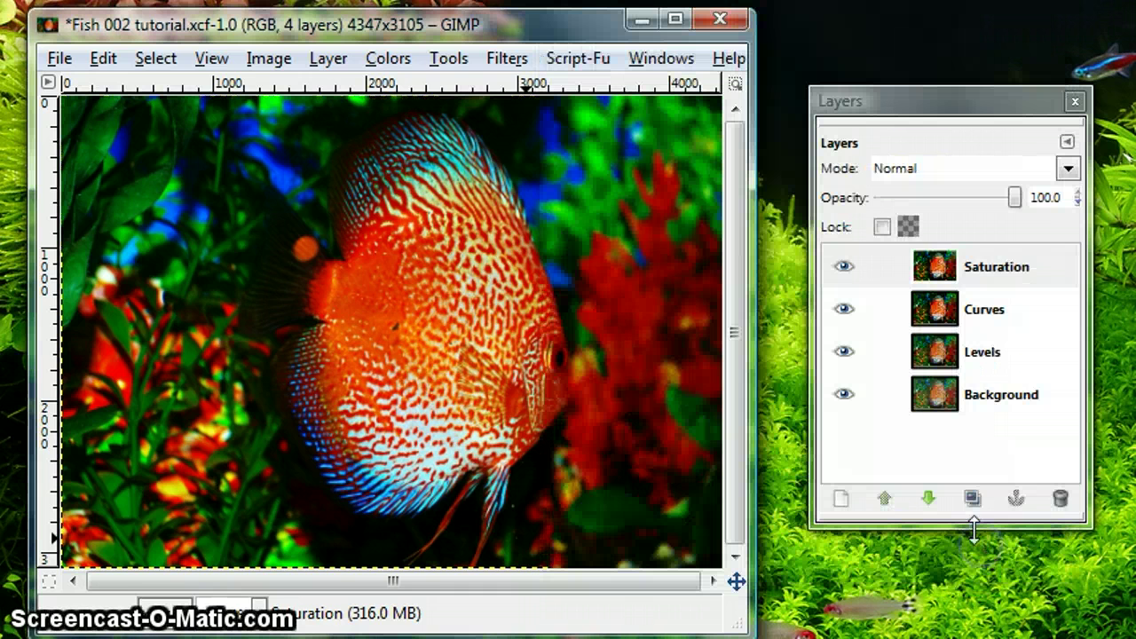
Hide the Levels and Curves layers, then toggle the Saturation layer off and on to compare
{"action": "left_click", "coordinate": [997, 275]}
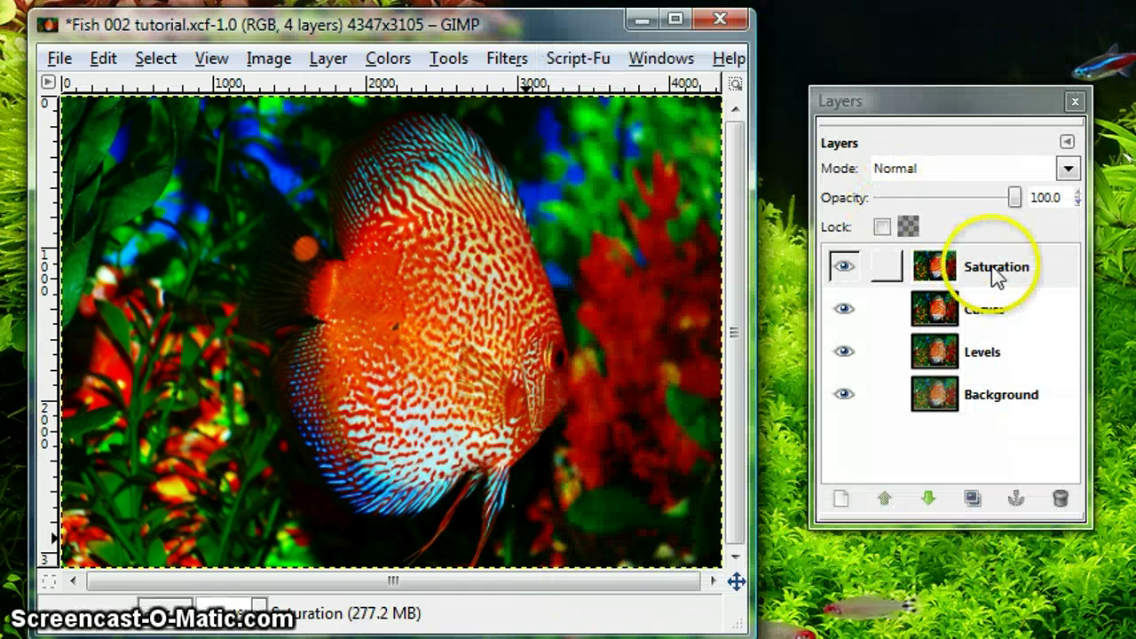
{"action": "left_click", "coordinate": [840, 311]}
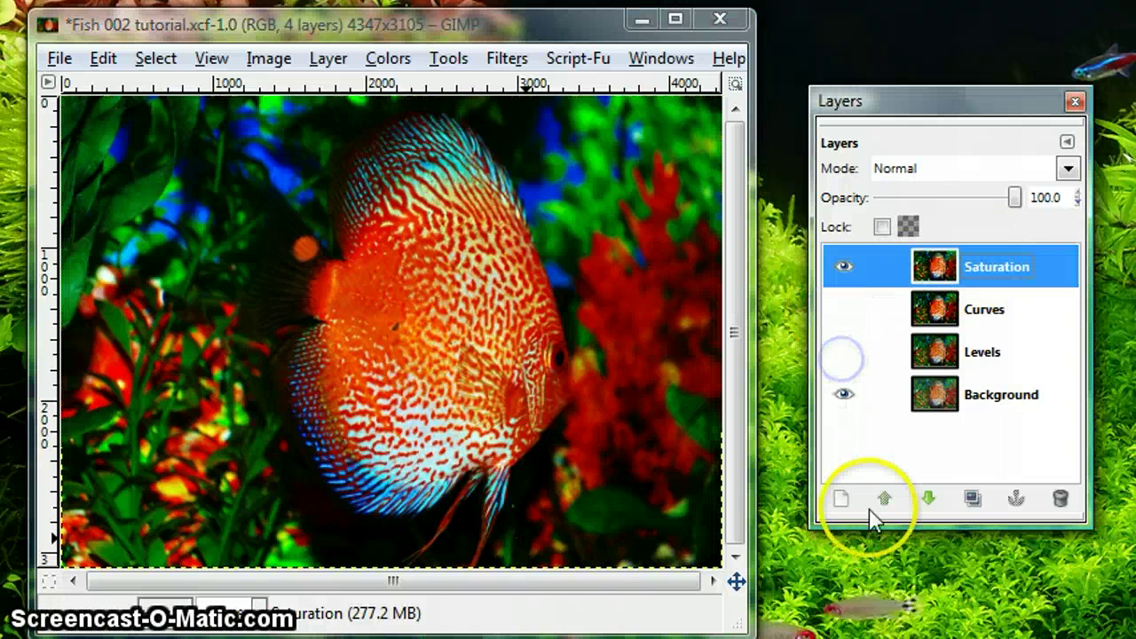
{"action": "left_click", "coordinate": [1007, 435]}
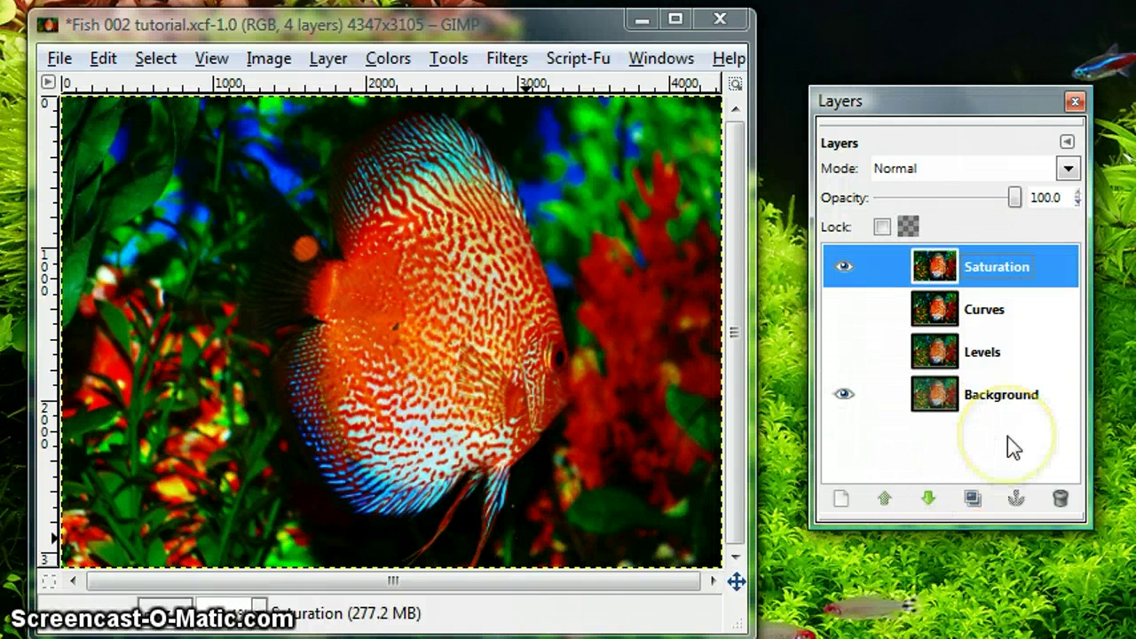
{"action": "left_click", "coordinate": [844, 268]}
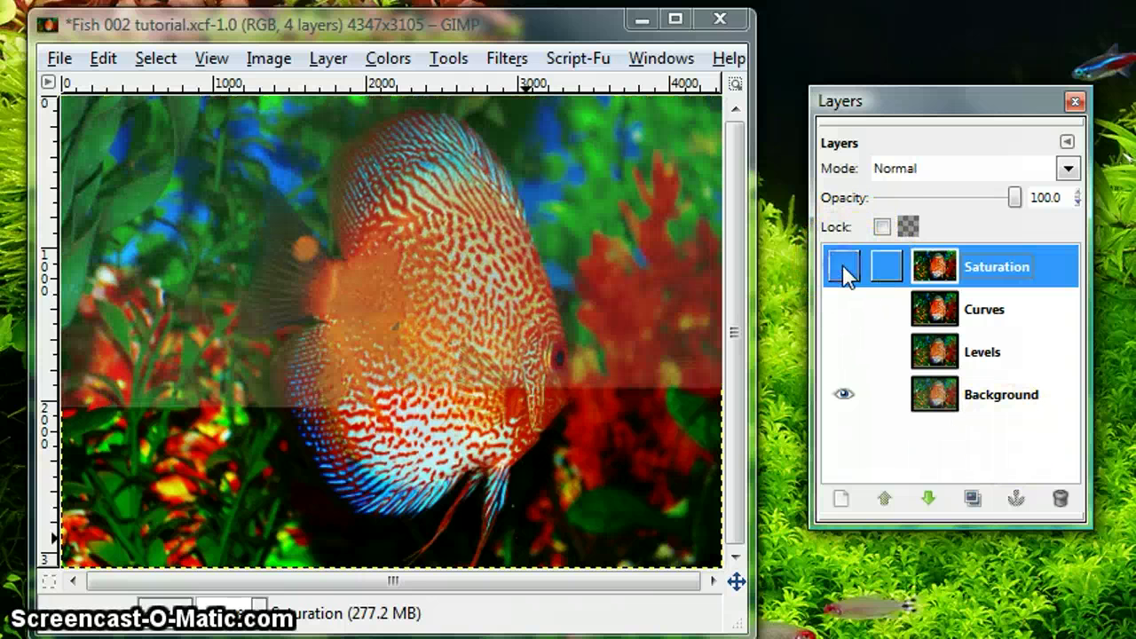
{"action": "left_click", "coordinate": [845, 268]}
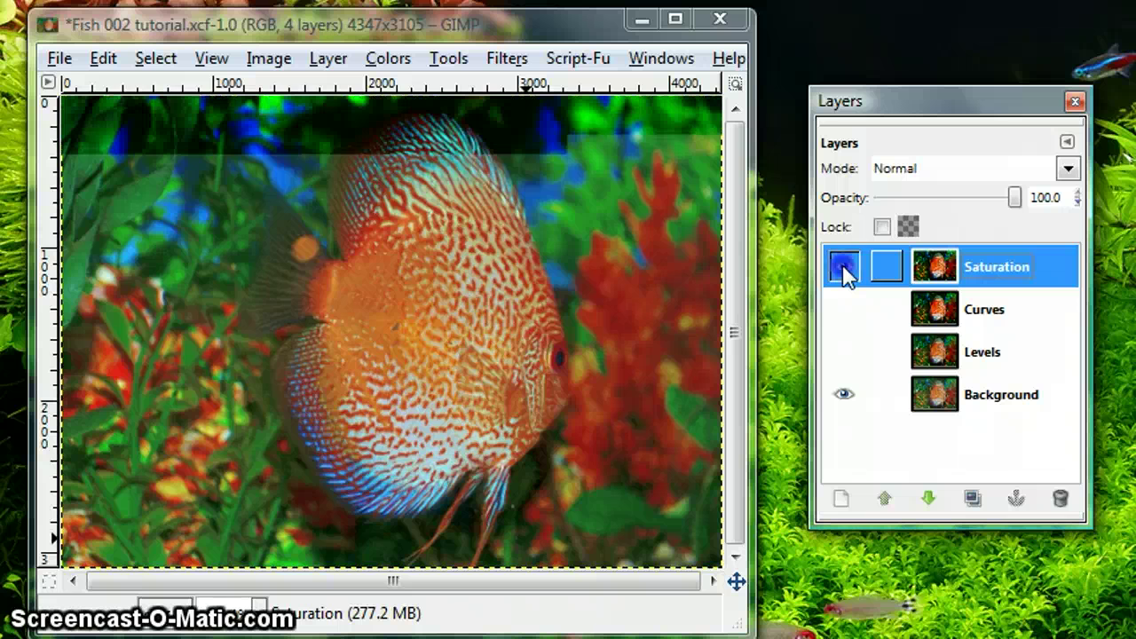